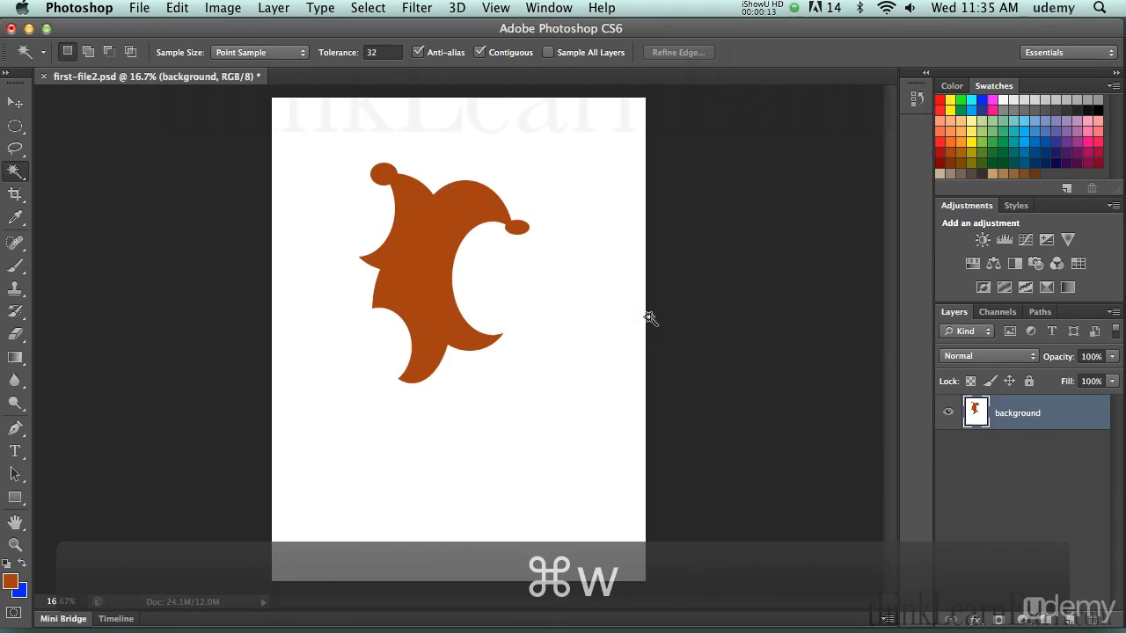
Step: Select the orange shape with the Magic Wand, delete its pixels from the background layer, and undo the deletion
double_click(1018, 417)
left_click(990, 452)
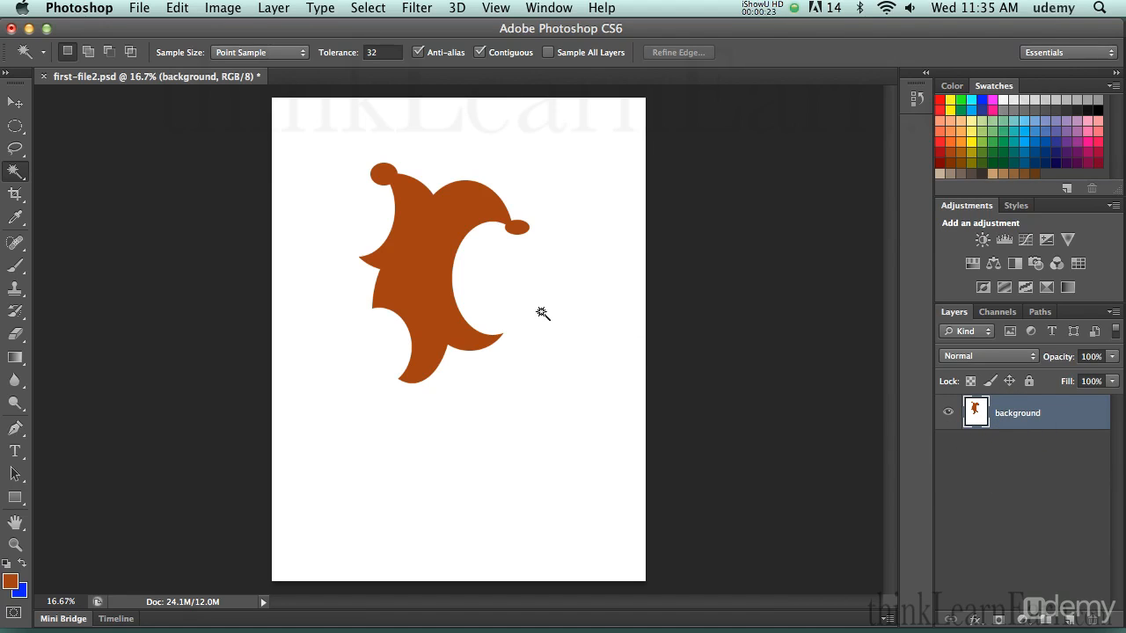
left_click(432, 263)
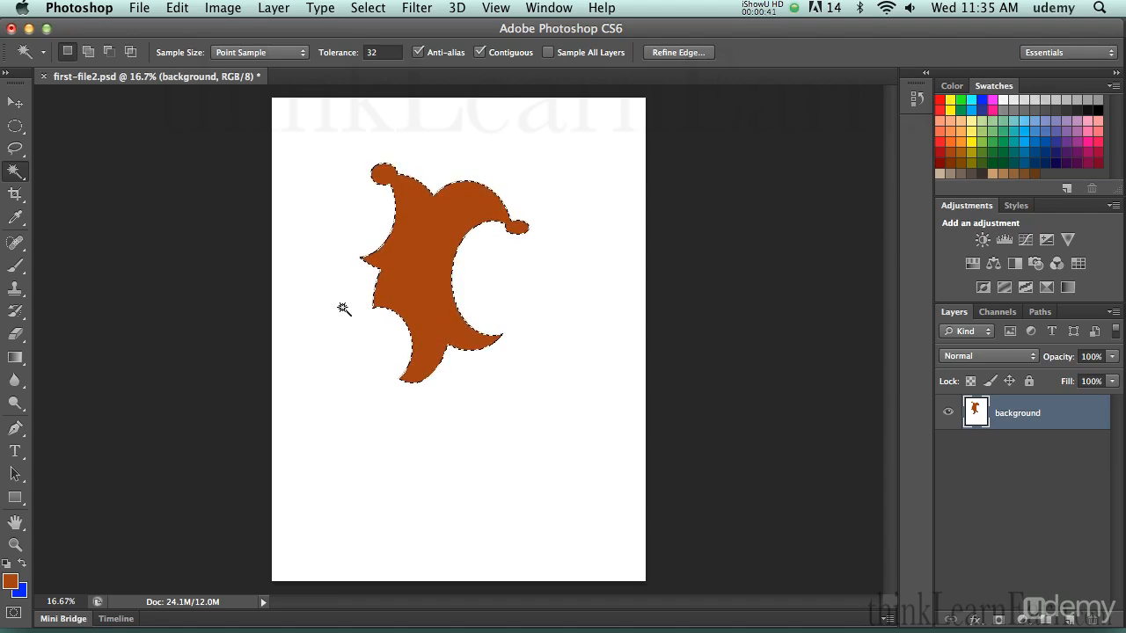
key("Delete")
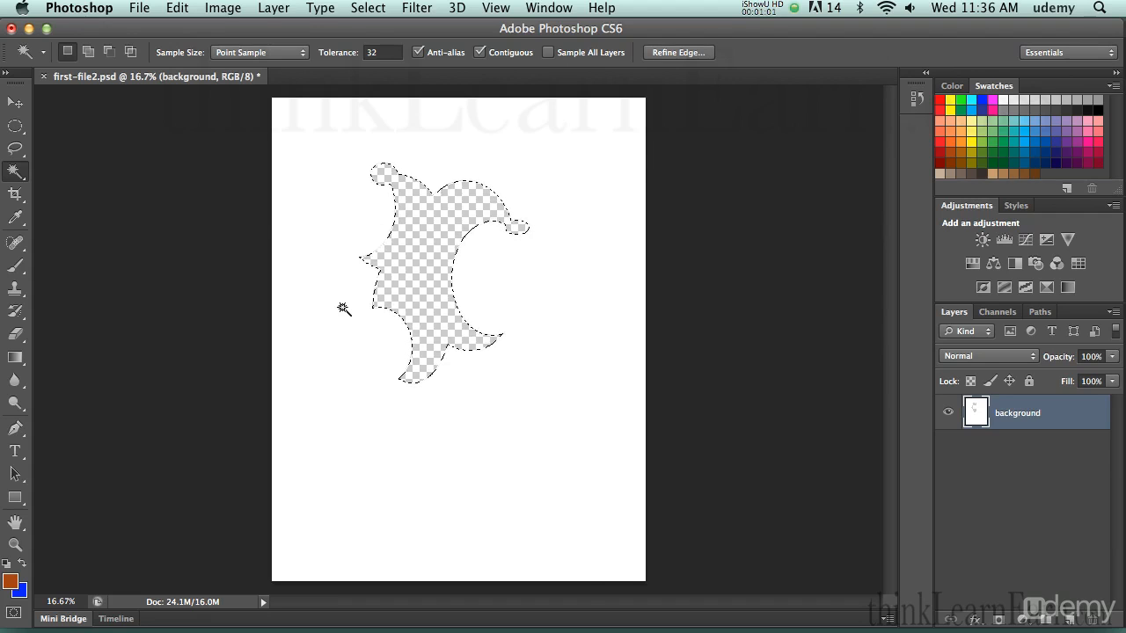
key("super+z")
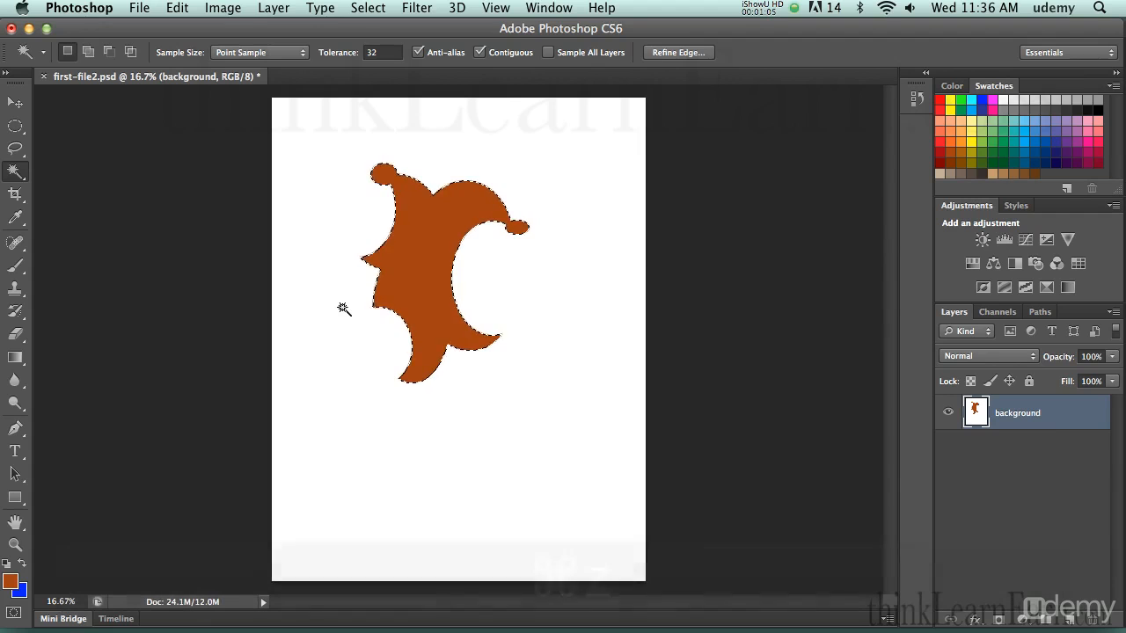
Step: Toggle repeatedly between redoing and undoing the deletion of the orange shape, ending on undo
left_click(177, 8)
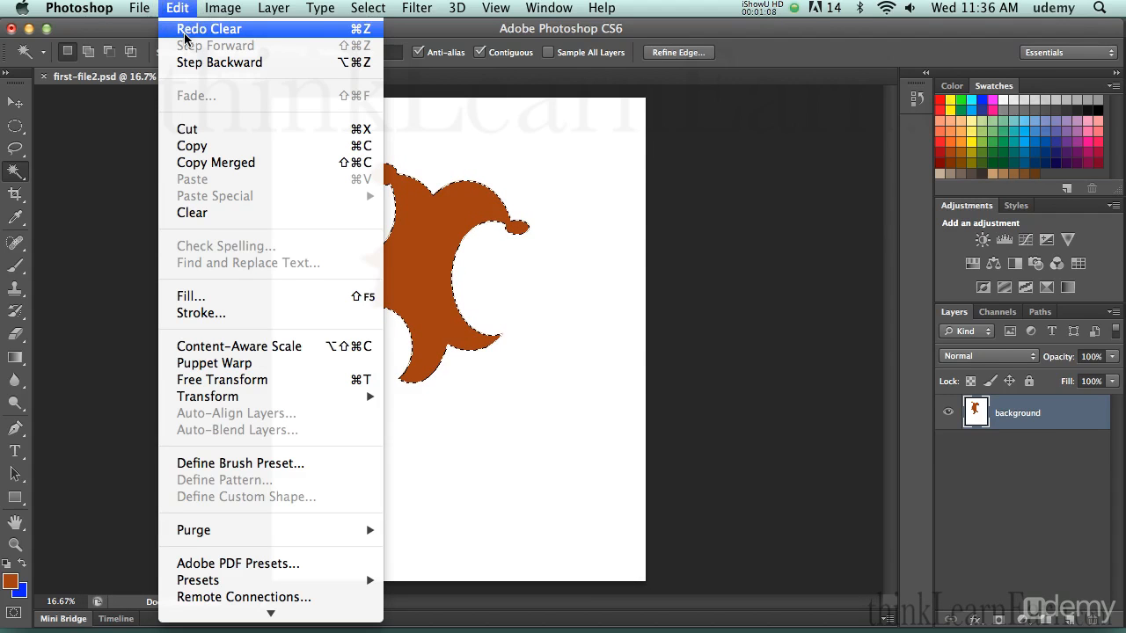
left_click(184, 29)
key("super+z")
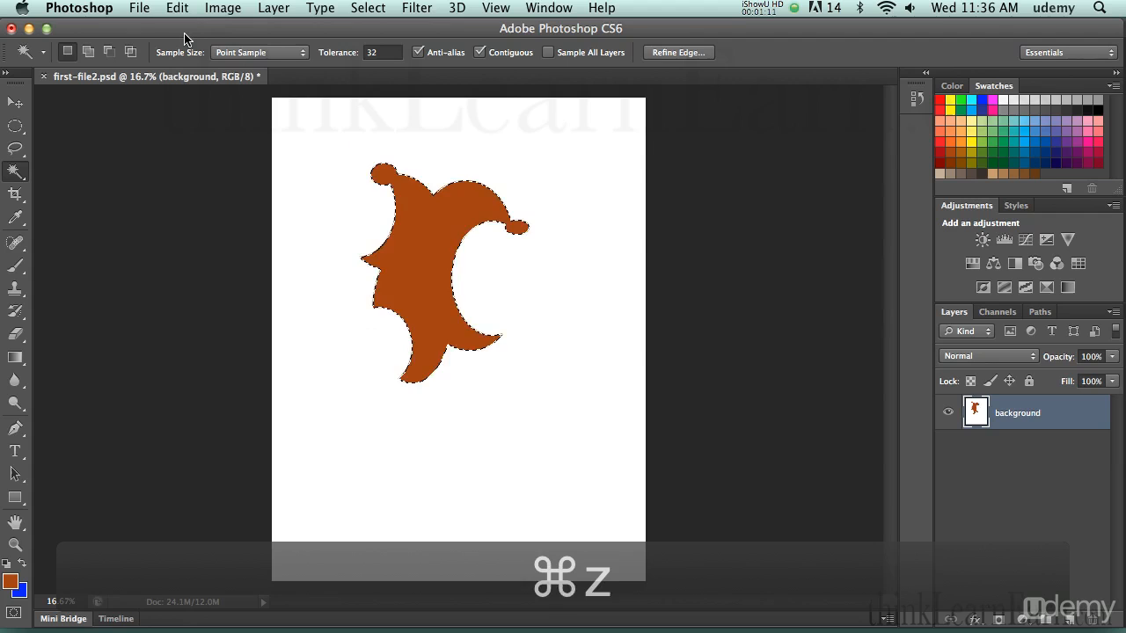
key("super+z")
key("super+z")
key("super+z")
key("super+z")
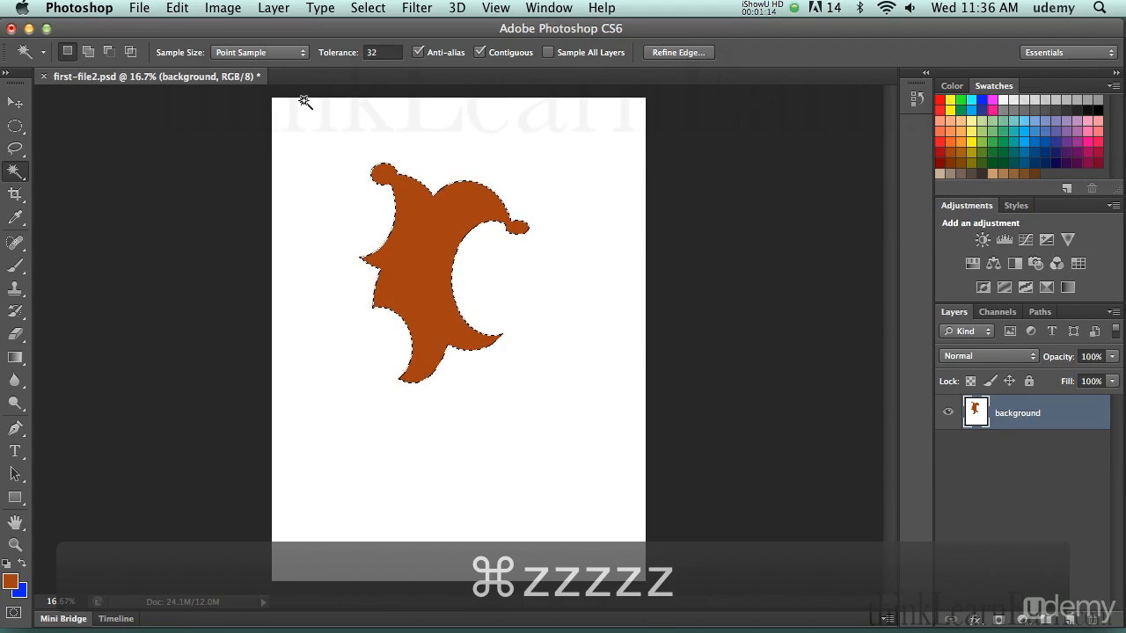
Step: Step backward through the history past the shape's selection and the unlocking of the background layer
left_click(174, 8)
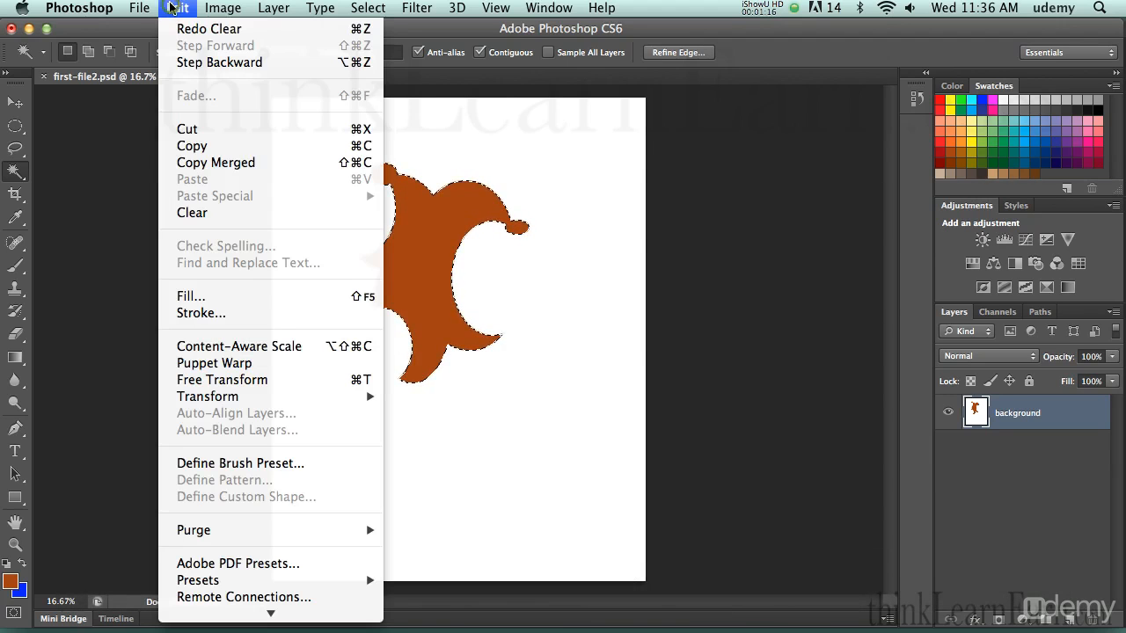
left_click(198, 63)
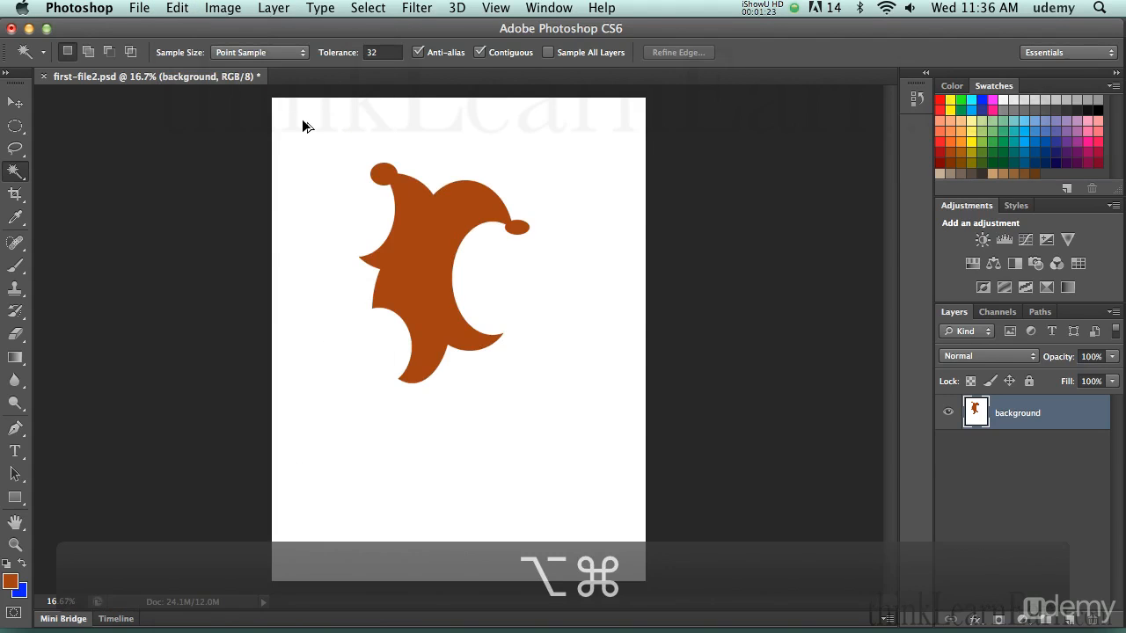
key("alt+super+z")
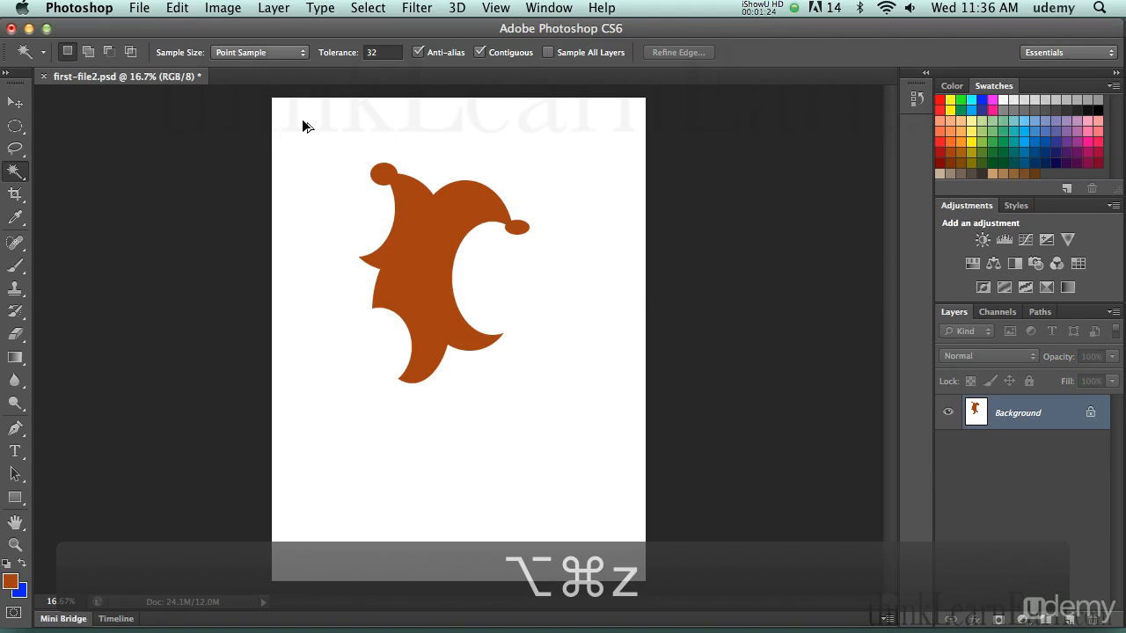
key("alt+super+z")
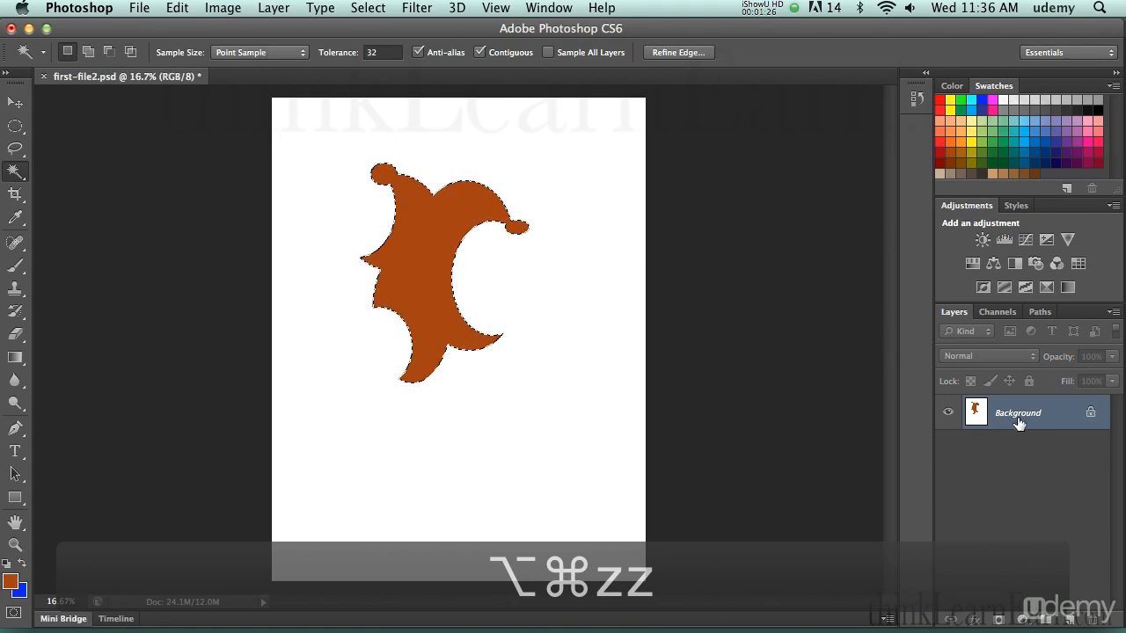
Step: Step forward through the history to restore the unlocked background layer and the orange shape's selection
left_click(187, 8)
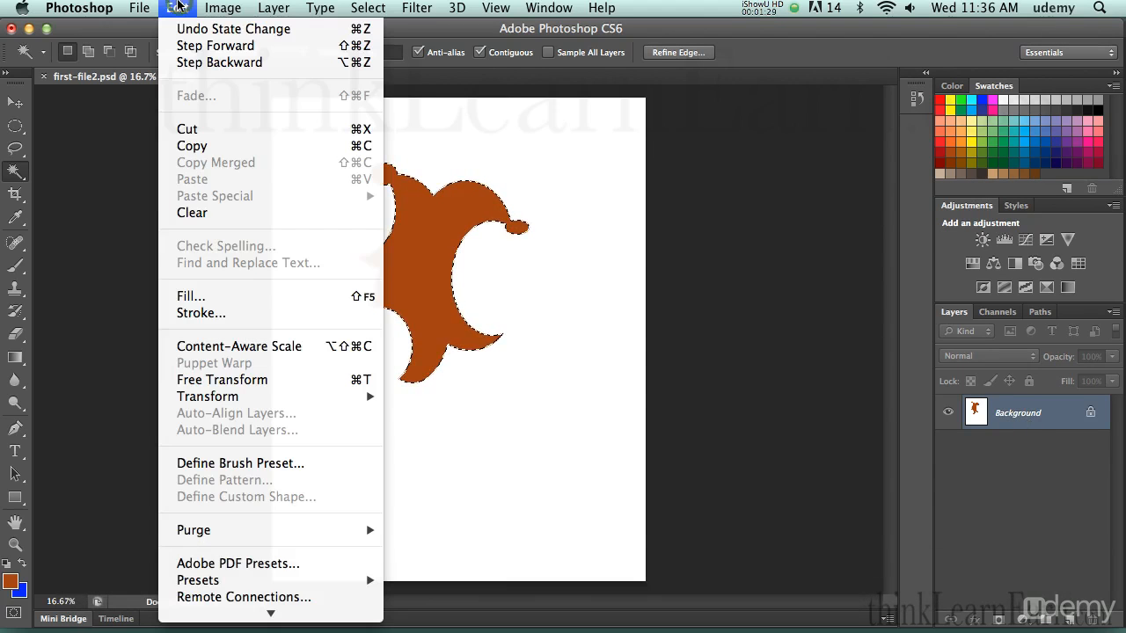
left_click(190, 45)
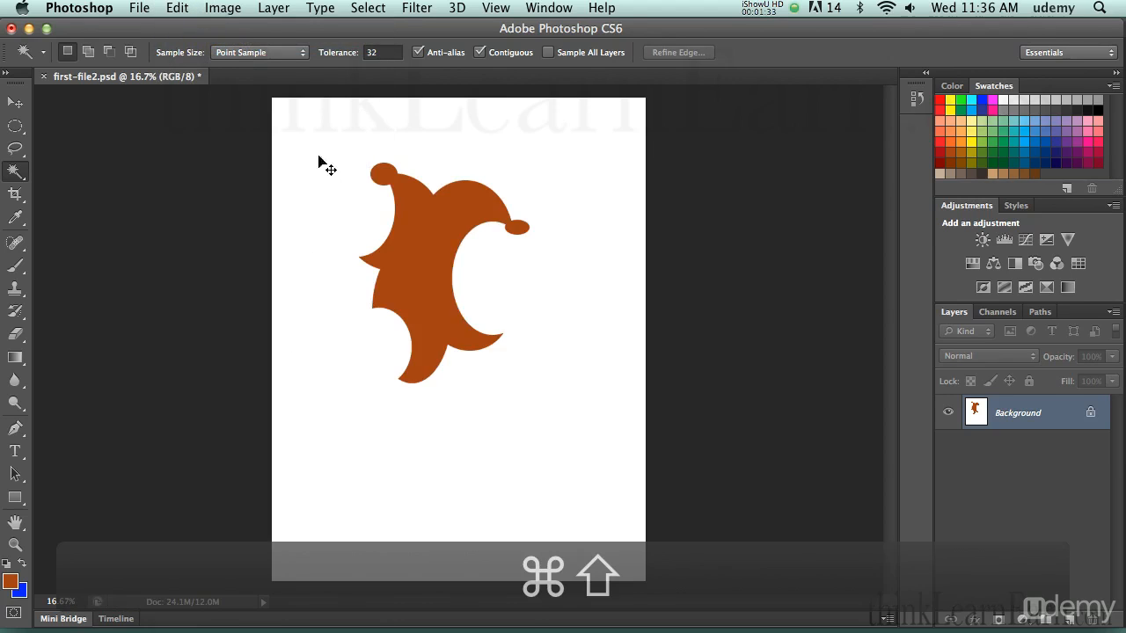
key("super+shift+z")
key("super+shift+z")
key("super+shift+z")
key("super+shift+z")
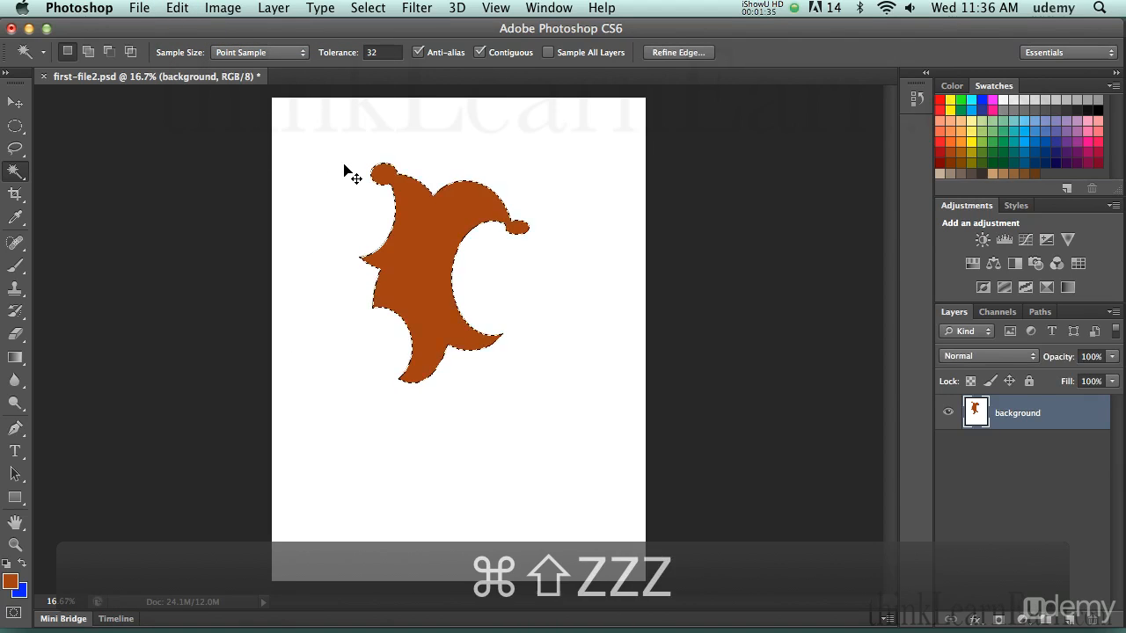
key("super+shift+z")
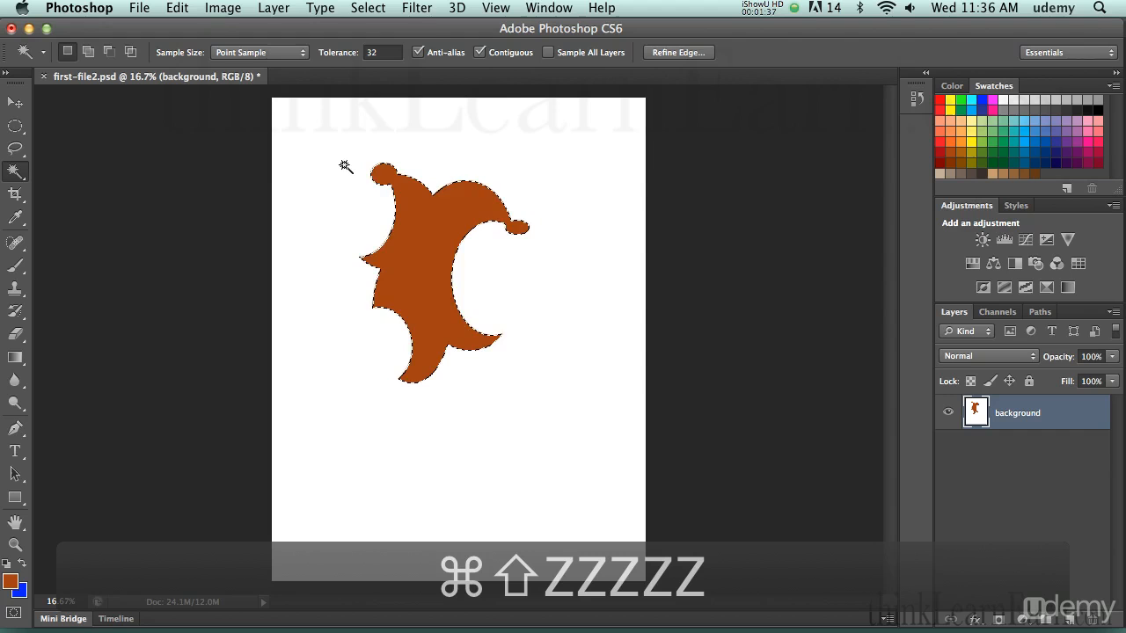
left_click(179, 9)
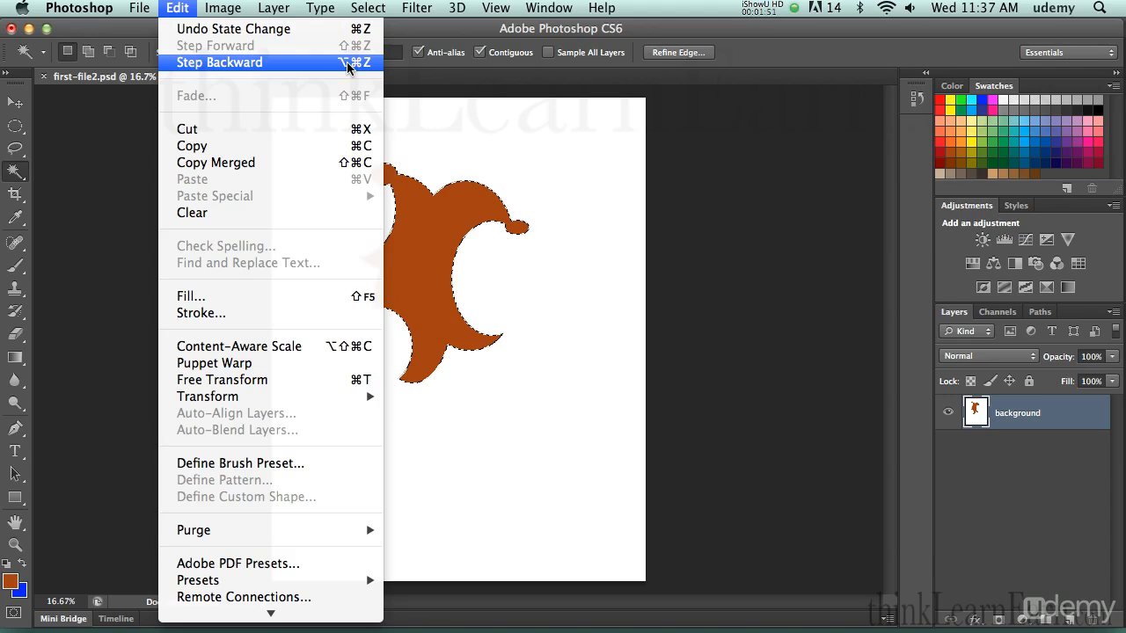
left_click(578, 199)
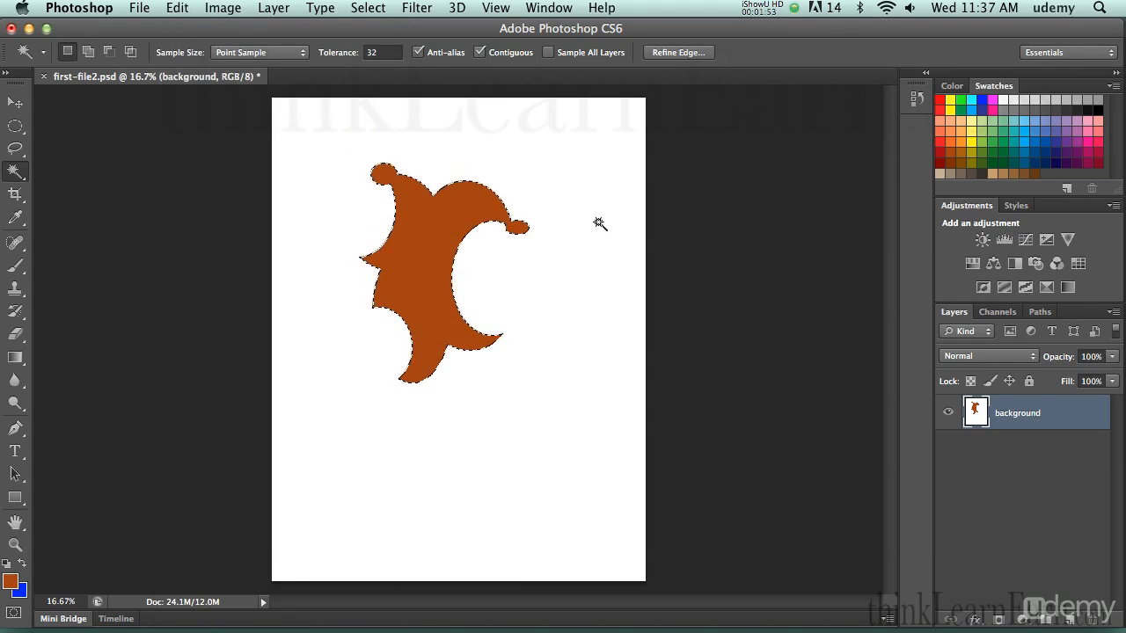
Step: Deselect the orange shape, try moving the whole background layer sideways with the Move tool, and undo the move
key("super")
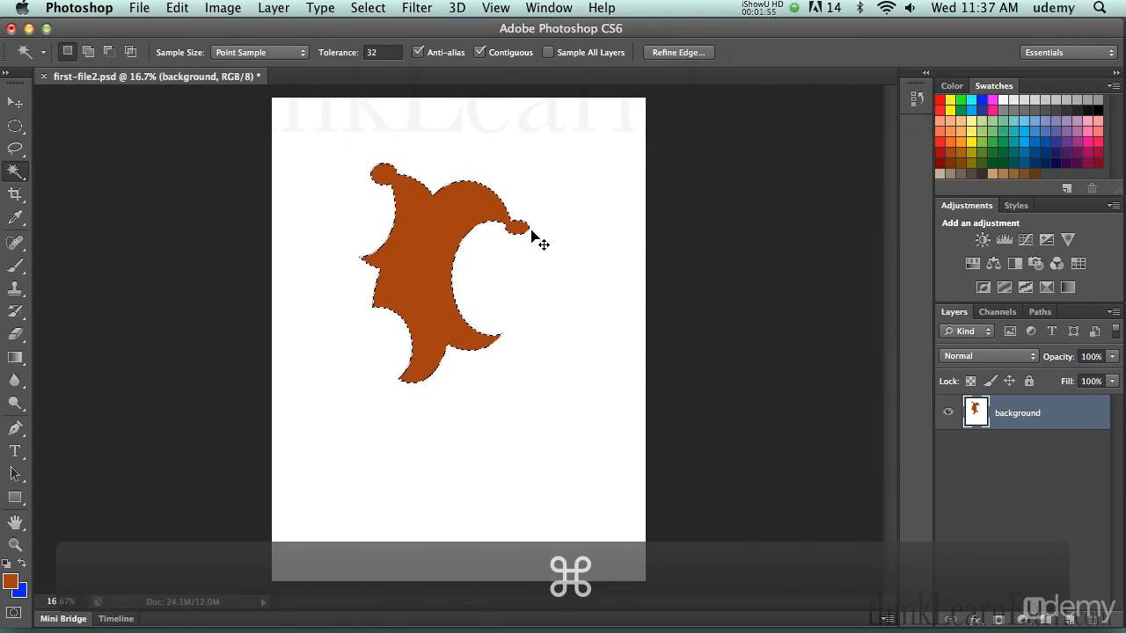
key("super+d")
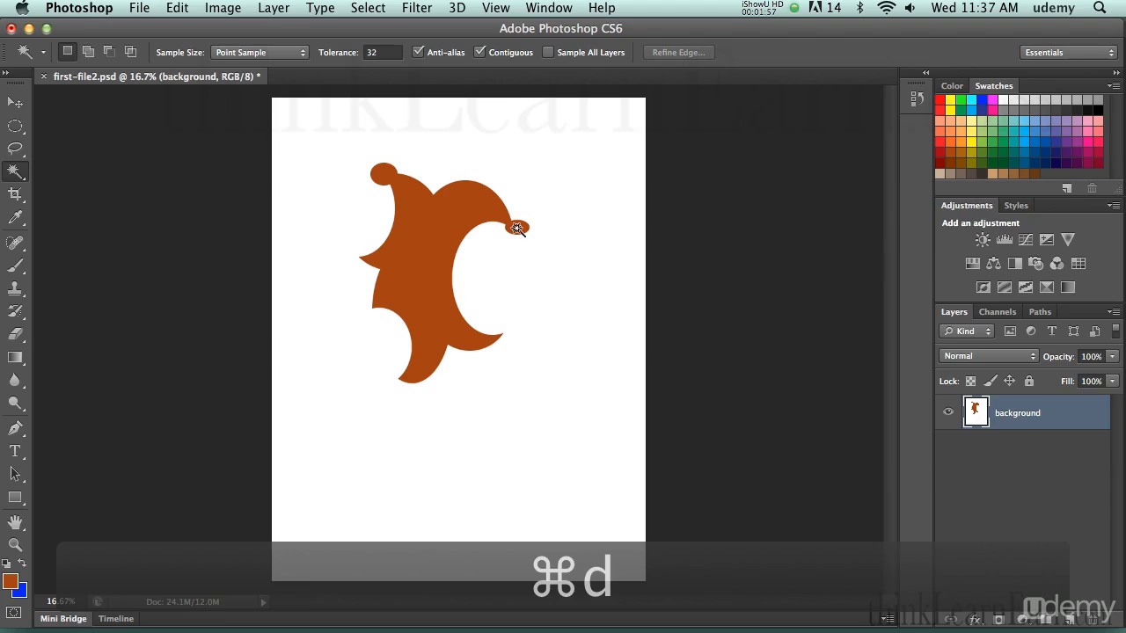
key("v")
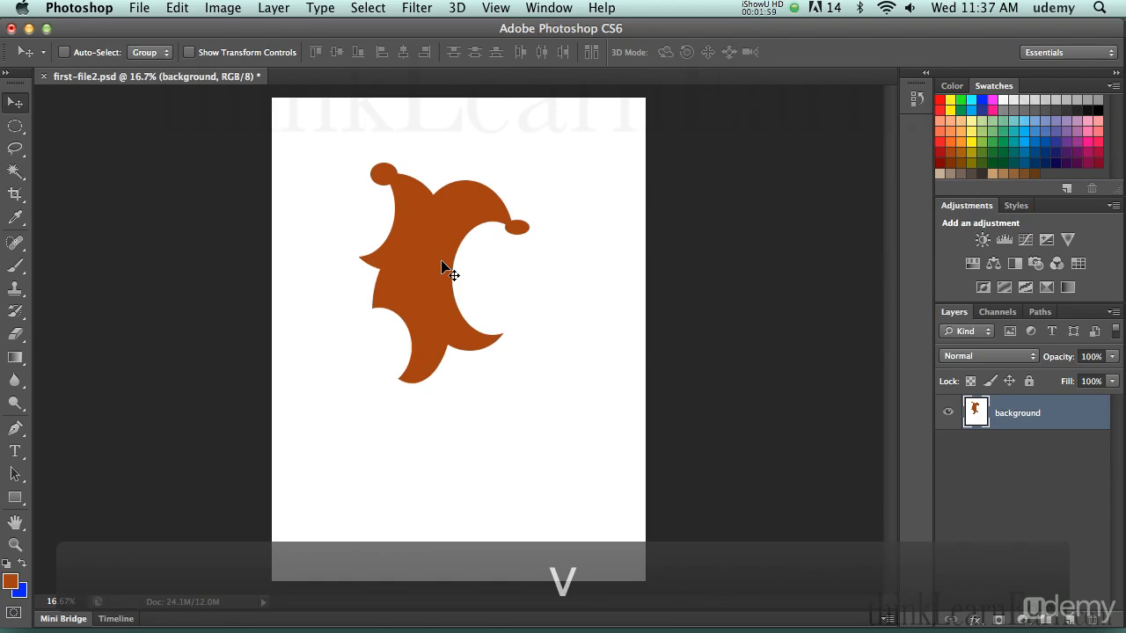
left_click_drag(424, 253, 484, 256)
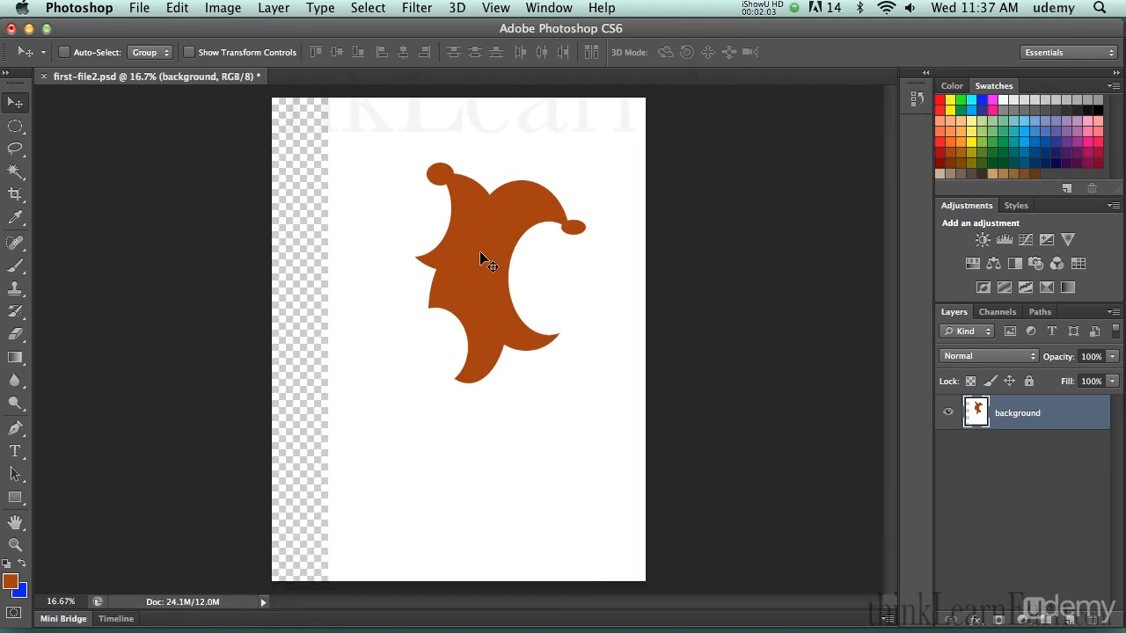
key("super+z")
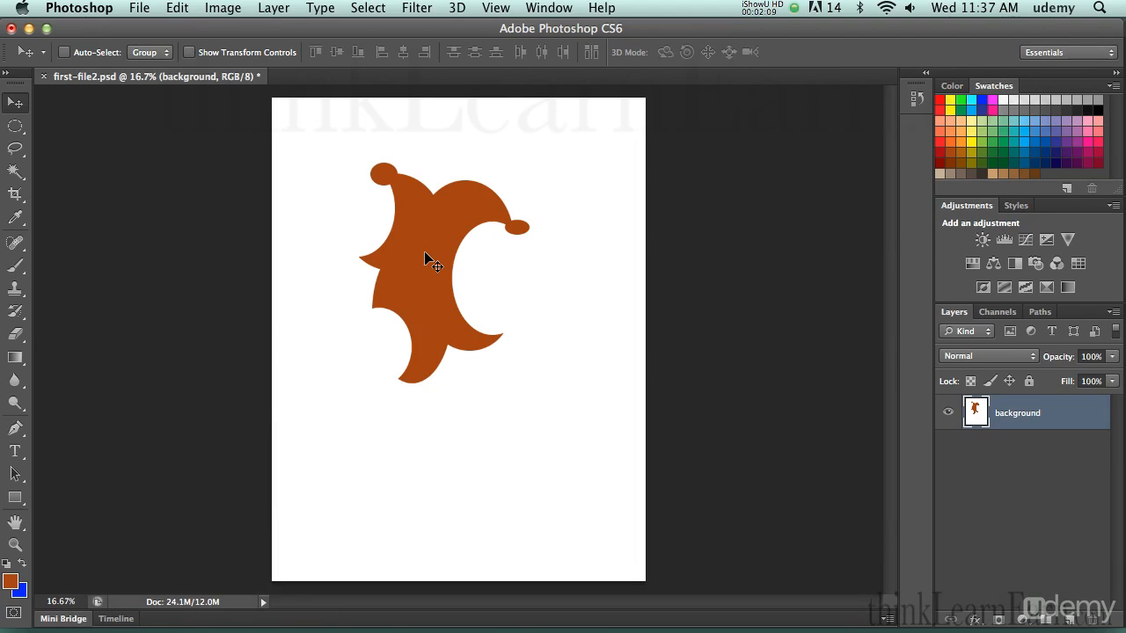
Step: Select the orange shape with the Magic Wand, shift only the selection outline, and undo the shift
key("w")
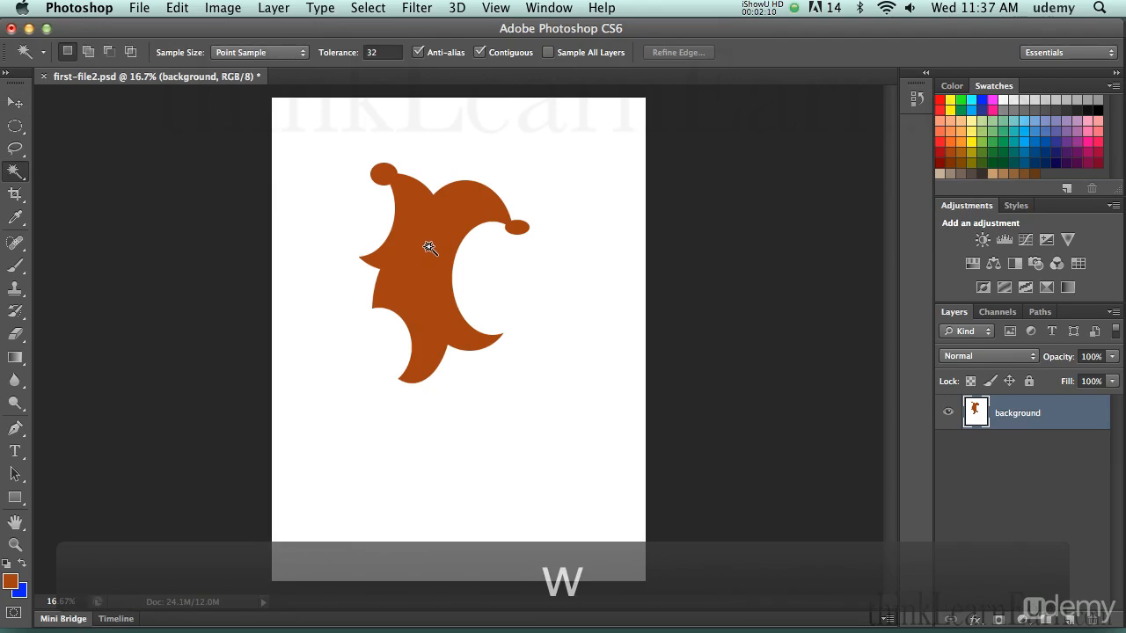
left_click(428, 248)
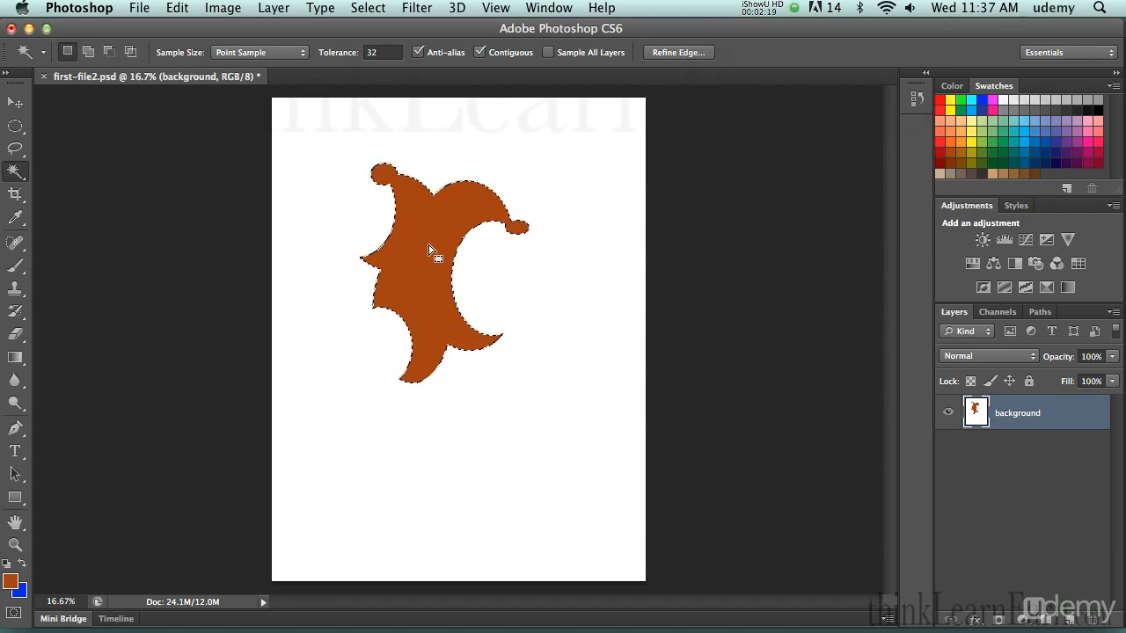
left_click_drag(429, 249, 502, 282)
key("super+z")
Step: Try moving the selected orange shape's pixels with the Move tool, and undo the move
left_click(13, 128)
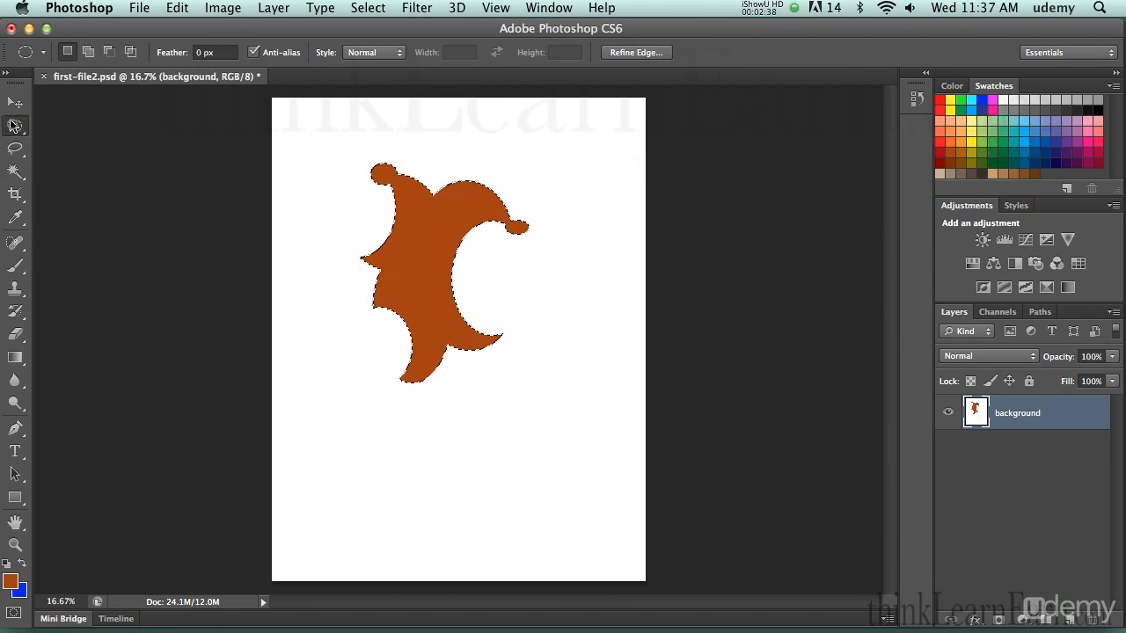
left_click(14, 149)
left_click(15, 170)
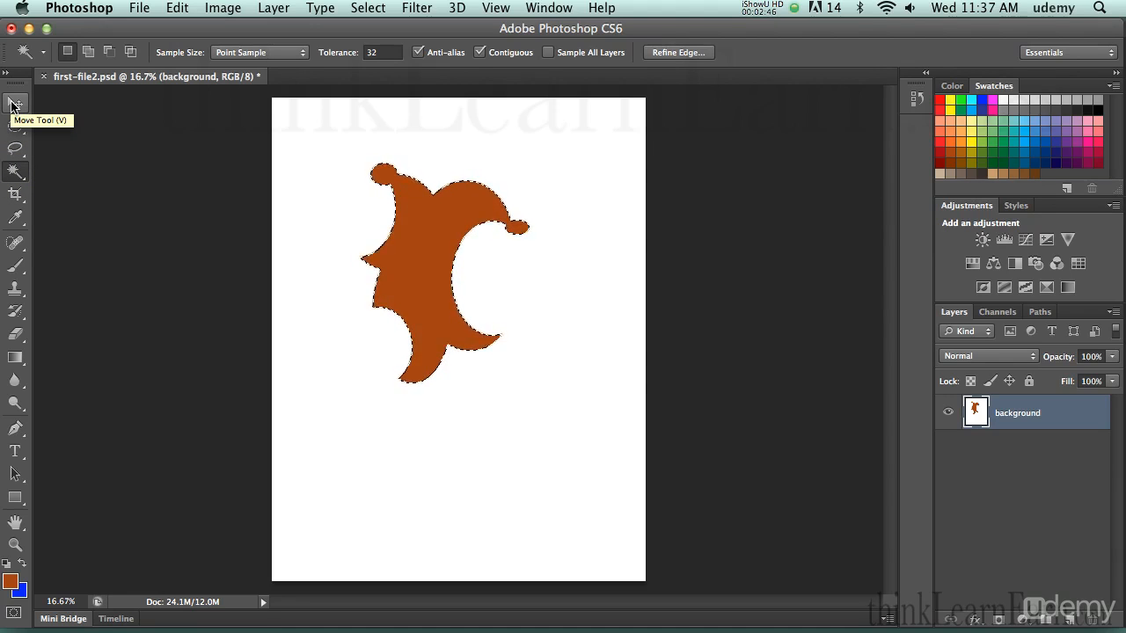
left_click(12, 106)
left_click_drag(408, 252, 505, 283)
key("super+z")
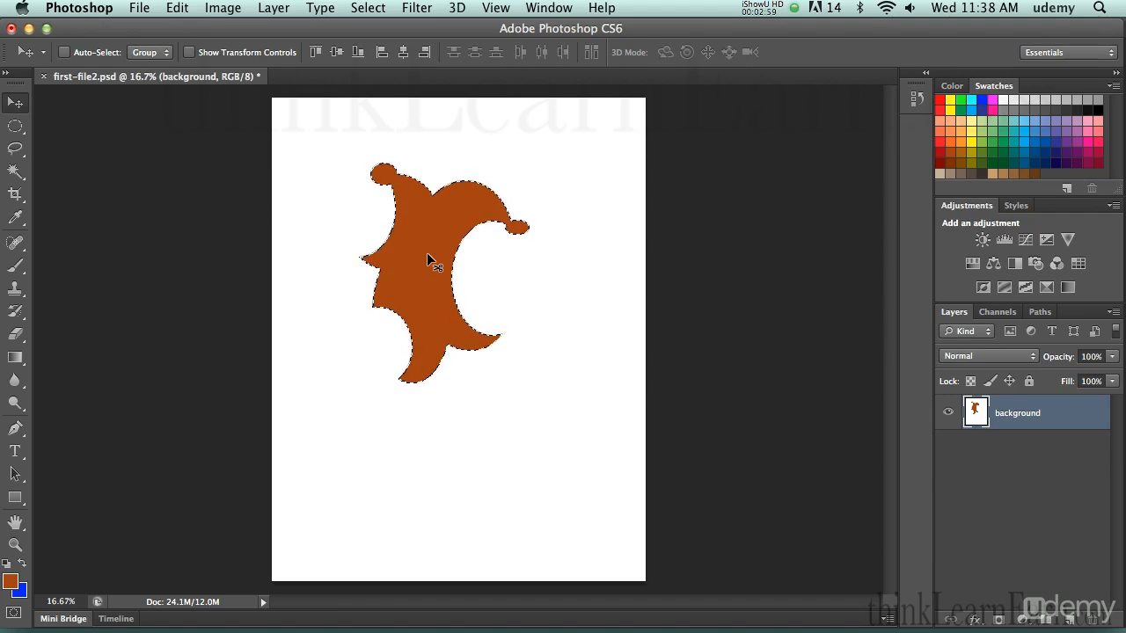
Step: Move the selected orange shape toward the page's lower right, deselect it, try moving the layer again, and undo that last move
left_click_drag(427, 252, 545, 345)
key("super+d")
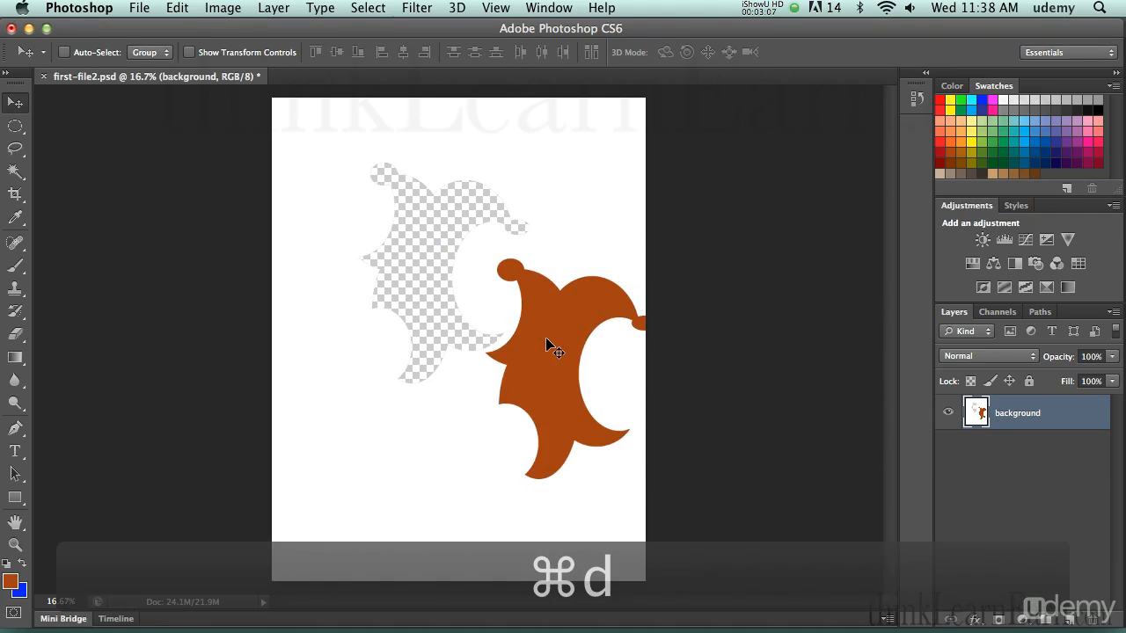
left_click_drag(549, 327, 524, 331)
key("super+z")
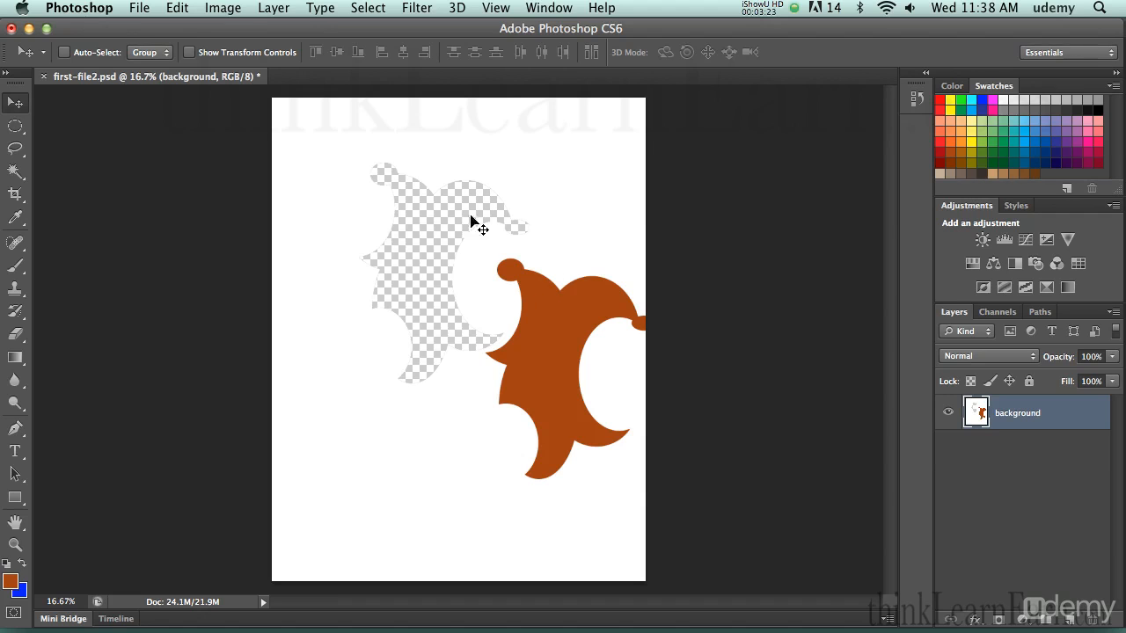
Step: Try moving the whole layer once more, undo it, and step backward until the orange shape is selected in its original place
left_click_drag(543, 310, 489, 269)
key("super+z")
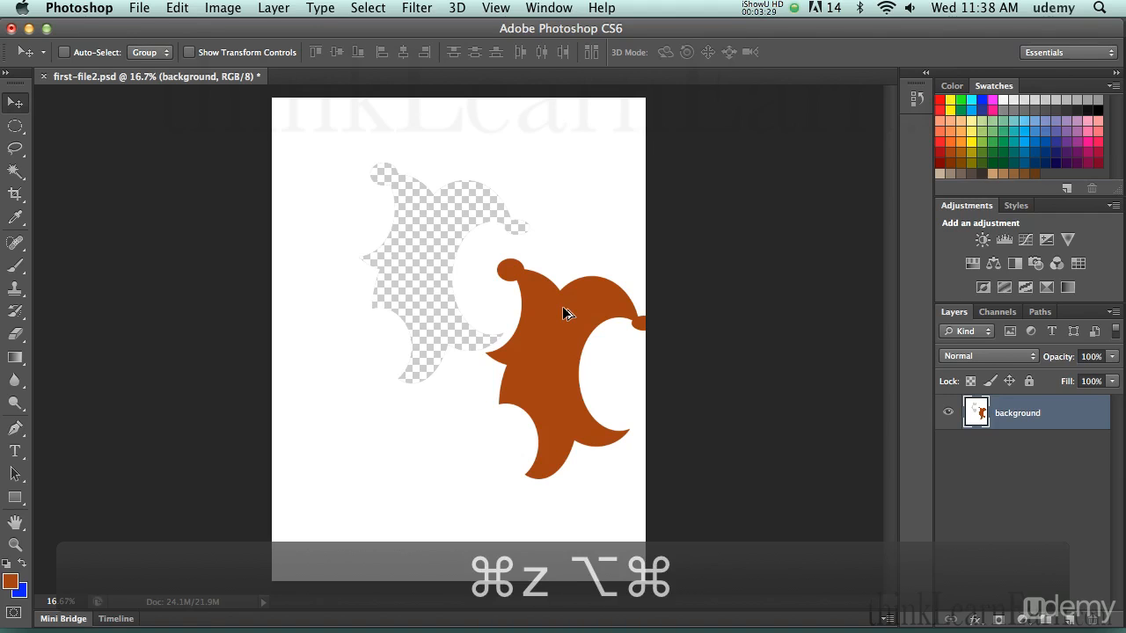
key("alt+super+z")
key("alt+super+z")
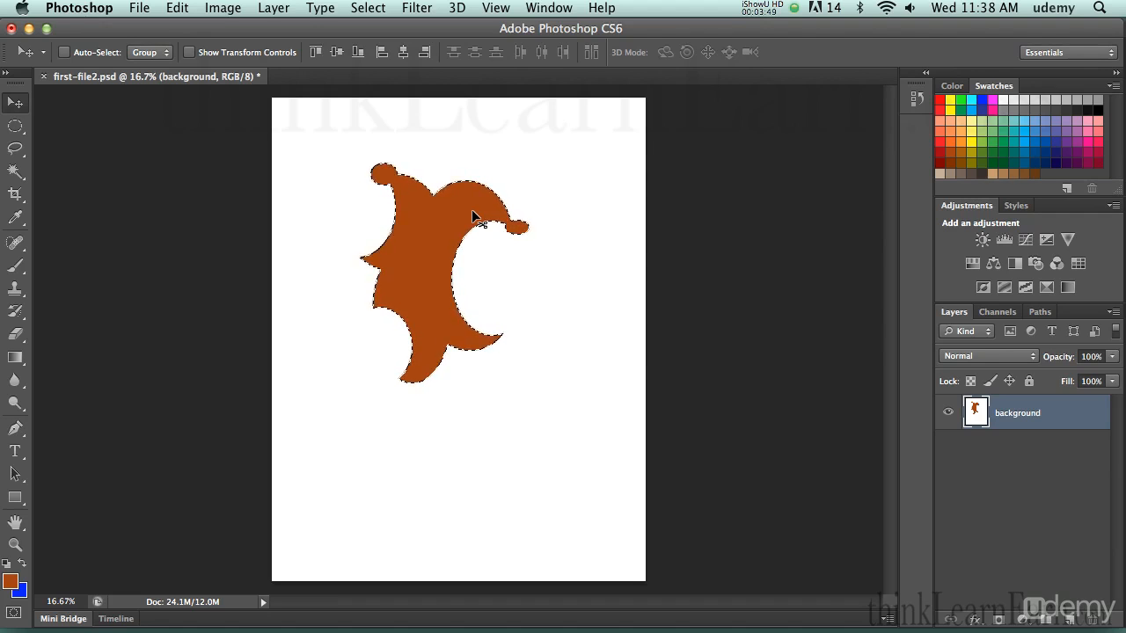
Step: Clear the current selection and reselect the orange shape with the Magic Wand
key("super")
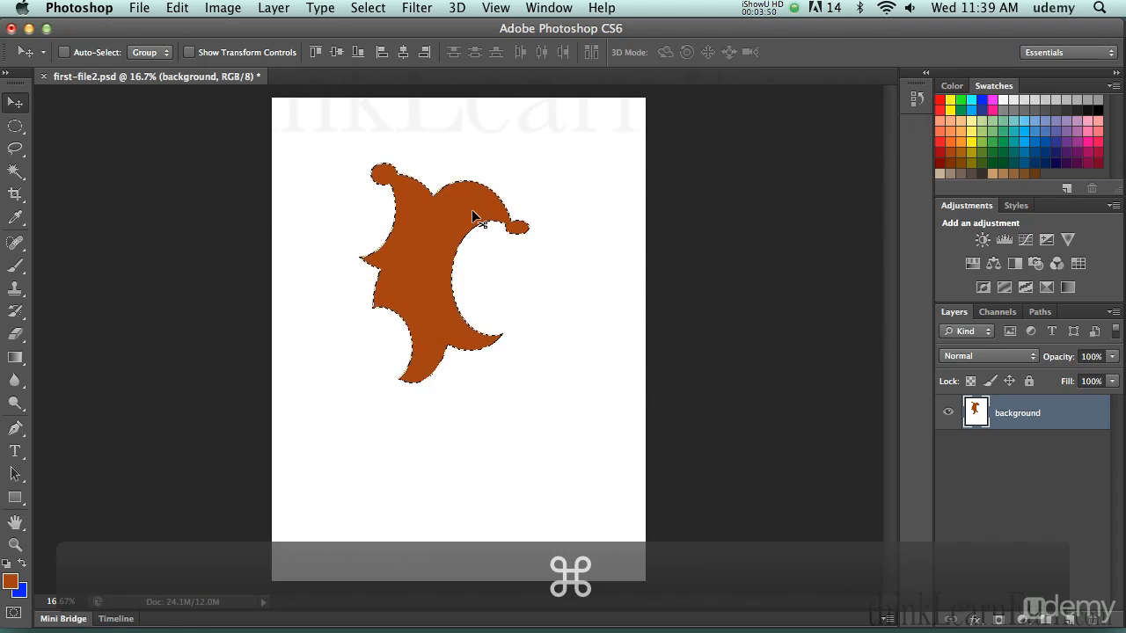
key("super+d")
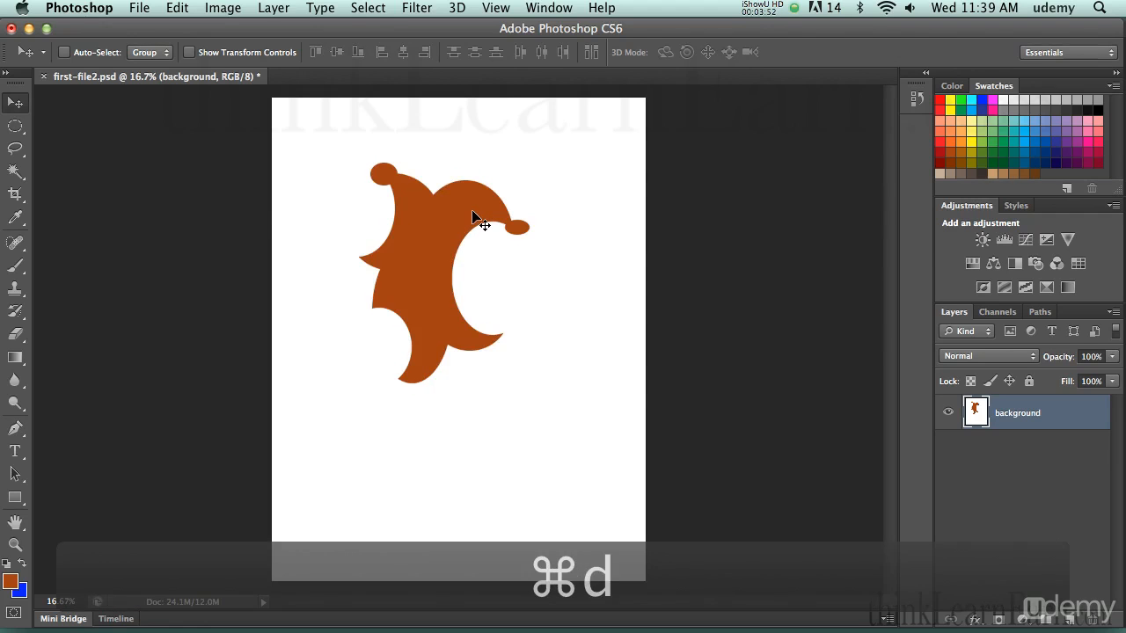
key("w")
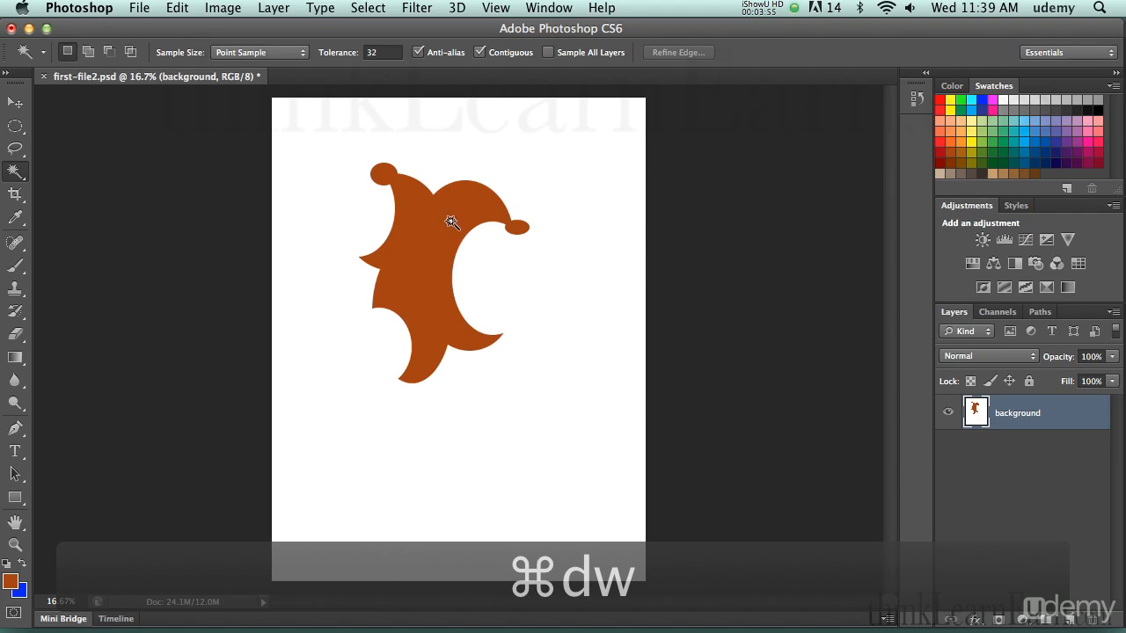
left_click(450, 225)
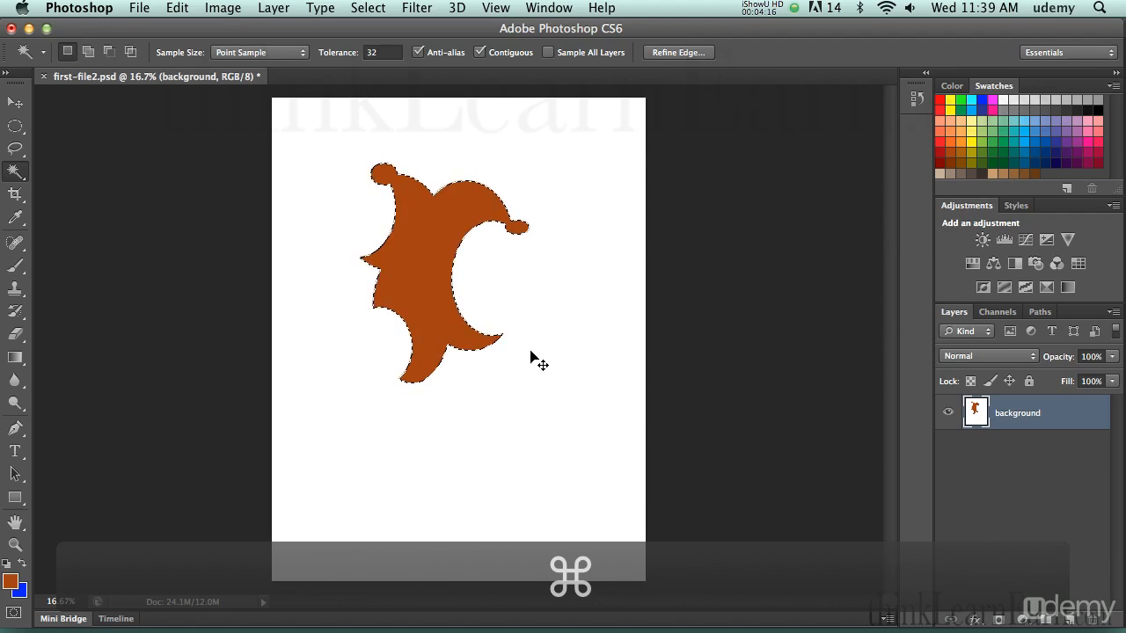
Step: Copy the selected orange shape to a new layer and set the layer thumbnails to the largest size
key("super+j")
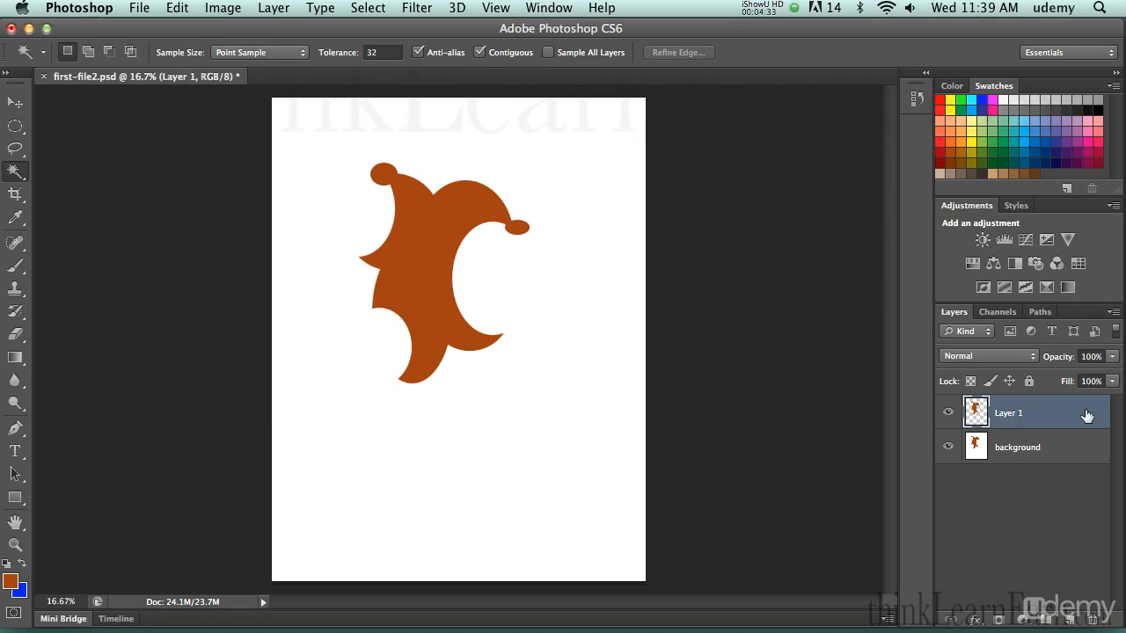
left_click(1113, 312)
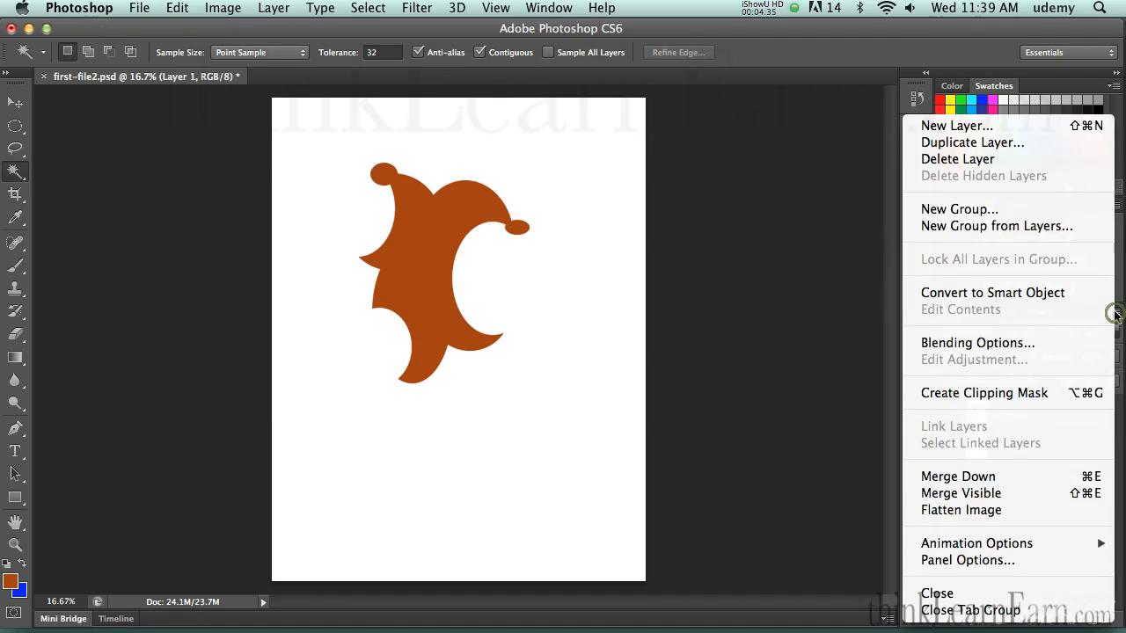
left_click(983, 558)
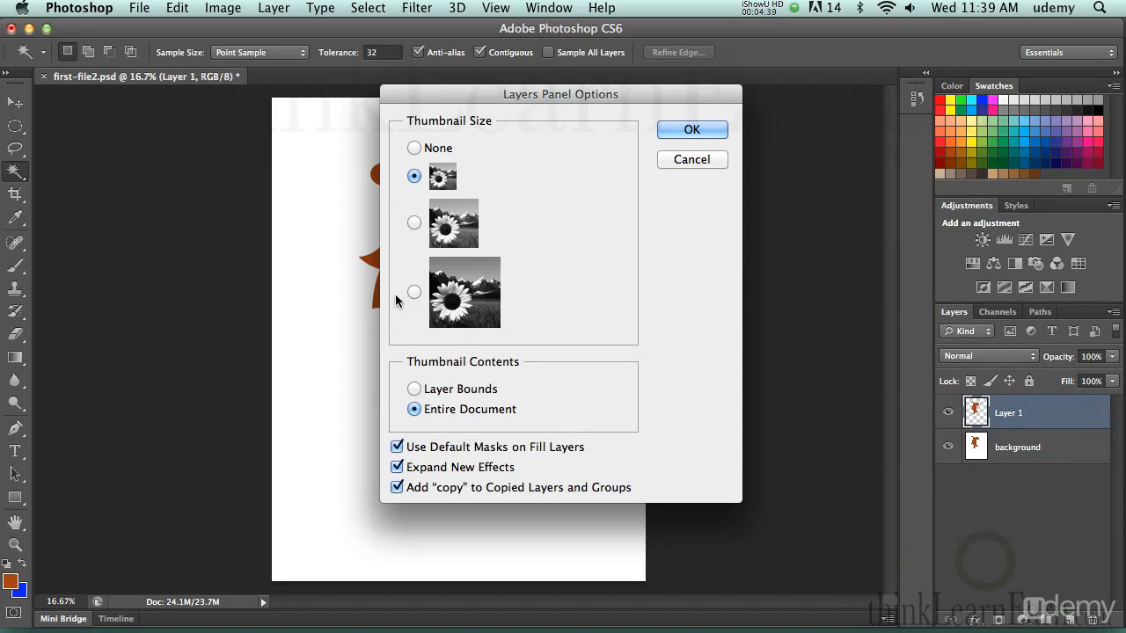
left_click(413, 292)
left_click(692, 130)
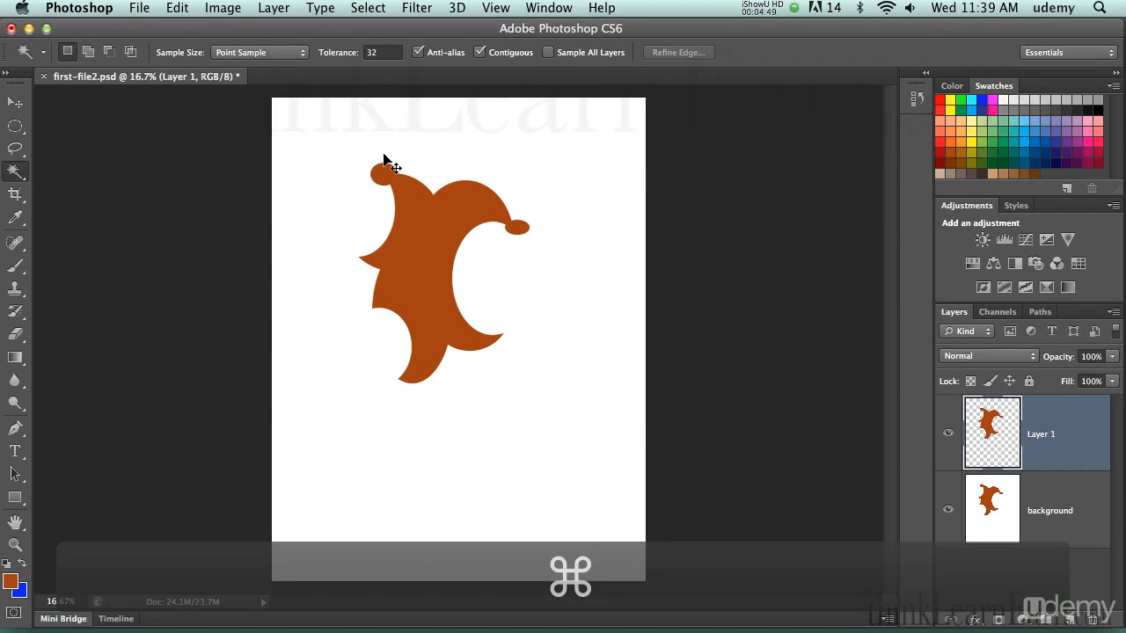
Step: Save the file with Maximize Compatibility enabled
key("super+s")
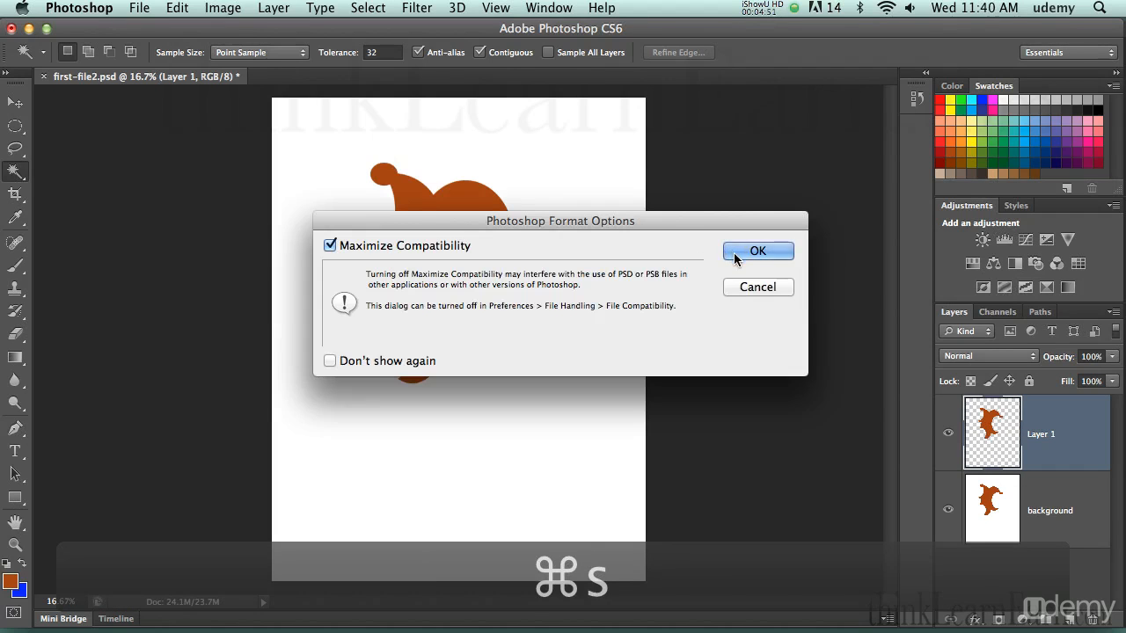
left_click(736, 255)
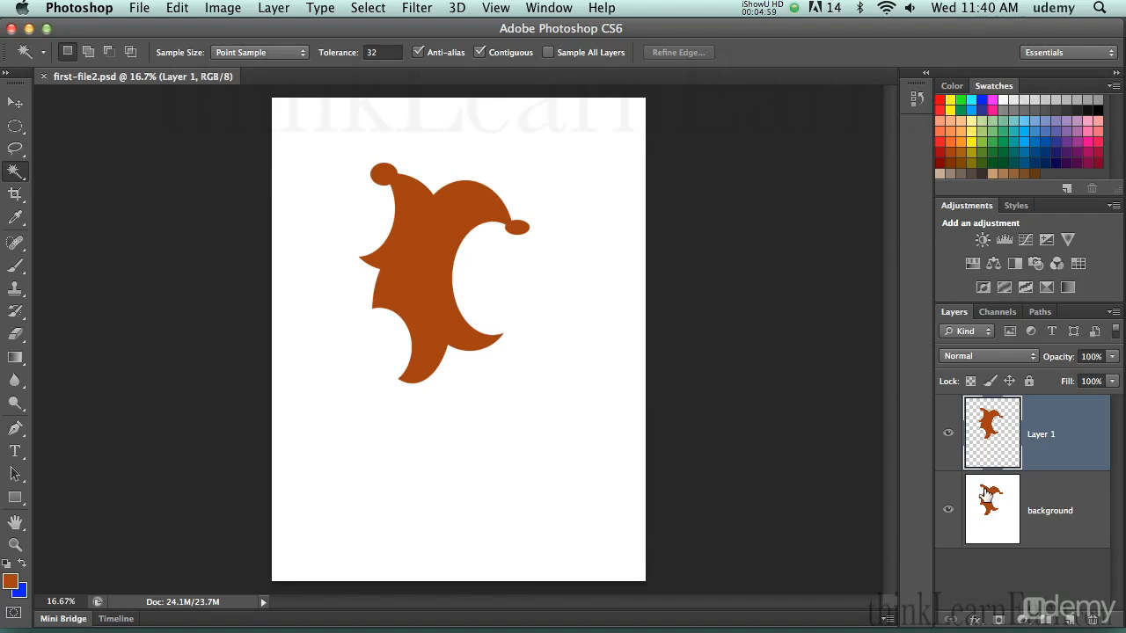
Step: Delete Layer 1, then reselect the orange shape on the background layer with the Magic Wand and copy it to a new layer
left_click(1080, 435)
left_click(1093, 620)
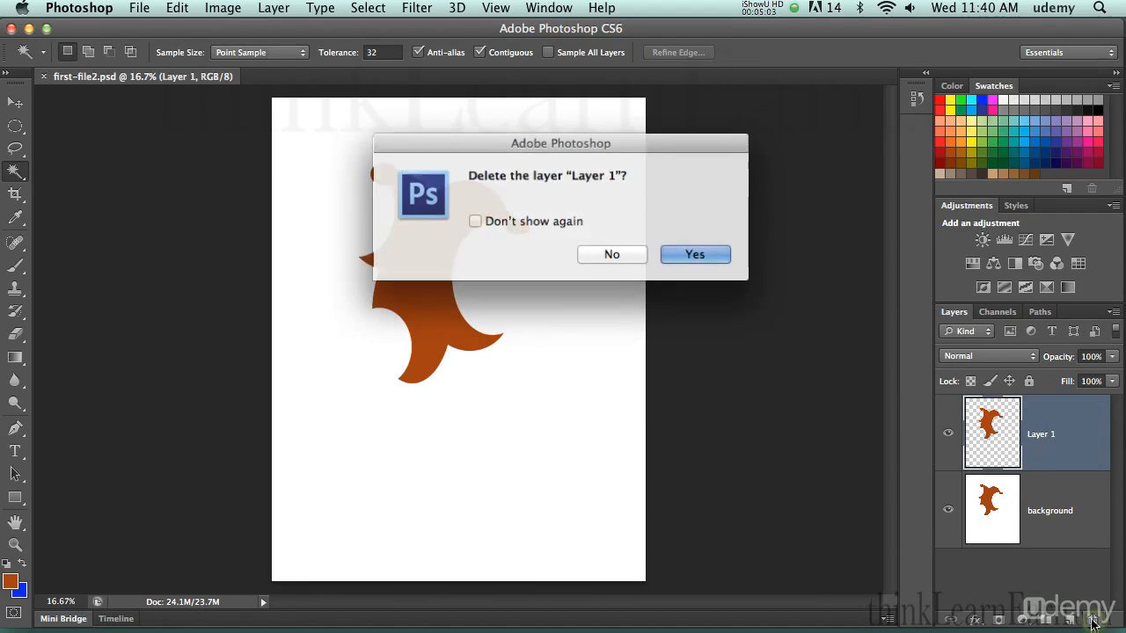
left_click(693, 254)
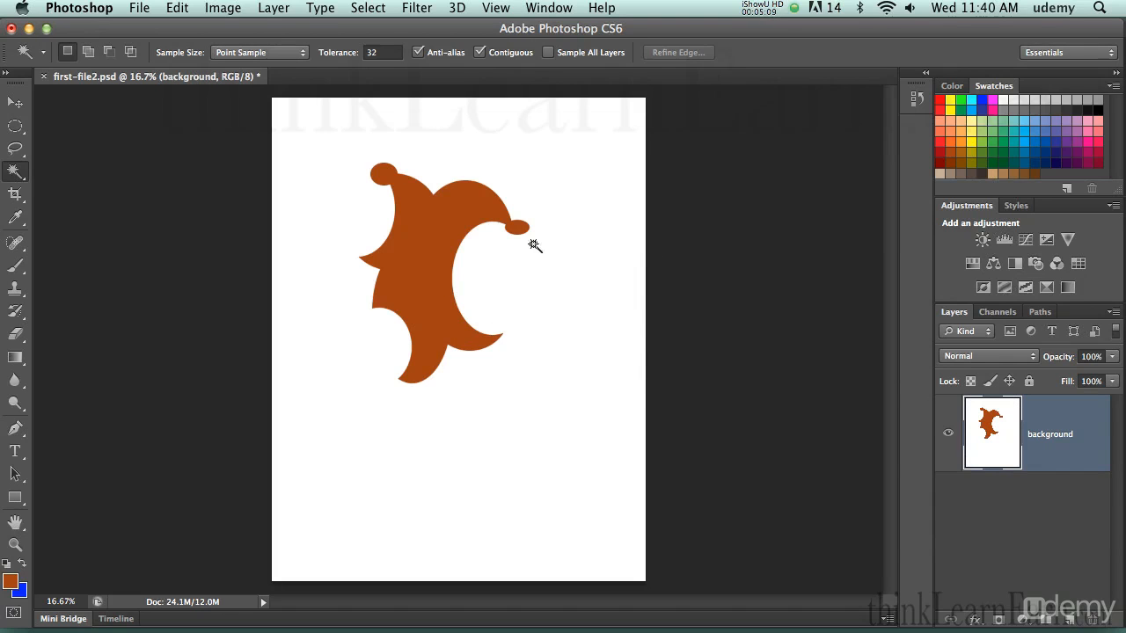
left_click(436, 243)
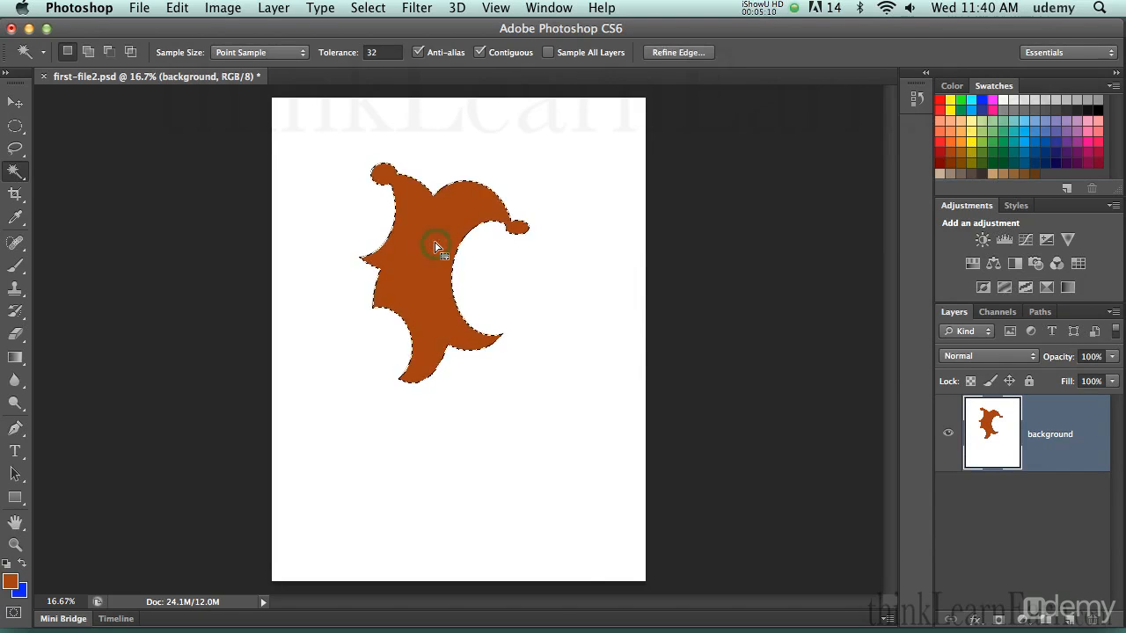
key("super+j")
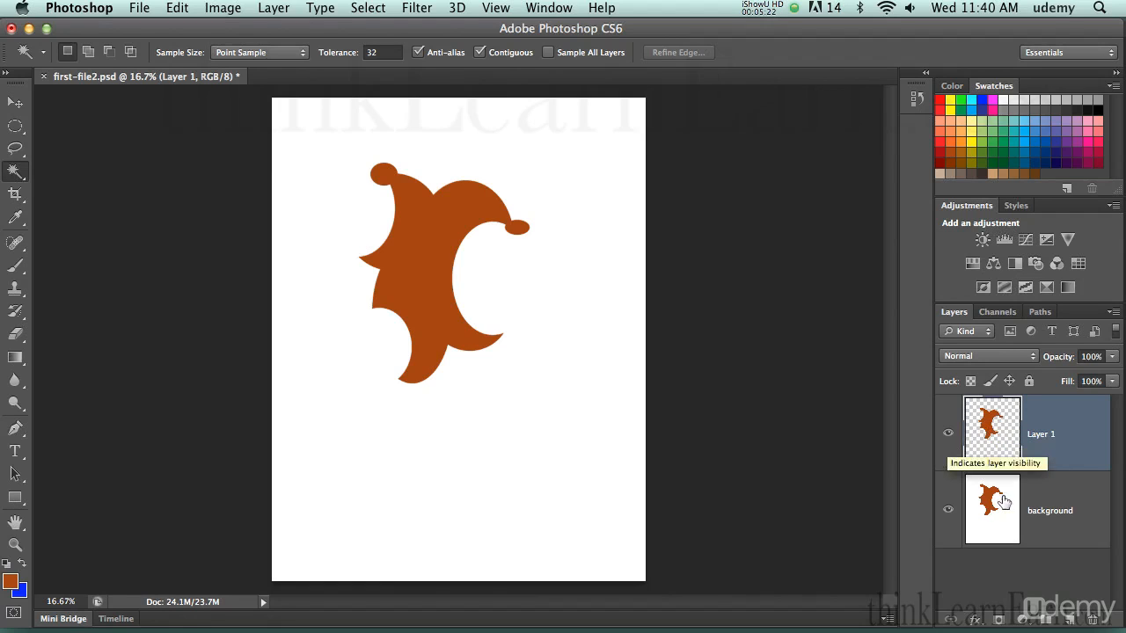
Step: Hide and show the background layer to examine the copied shape alone, undoing and redoing the layer copy in between
left_click(948, 512)
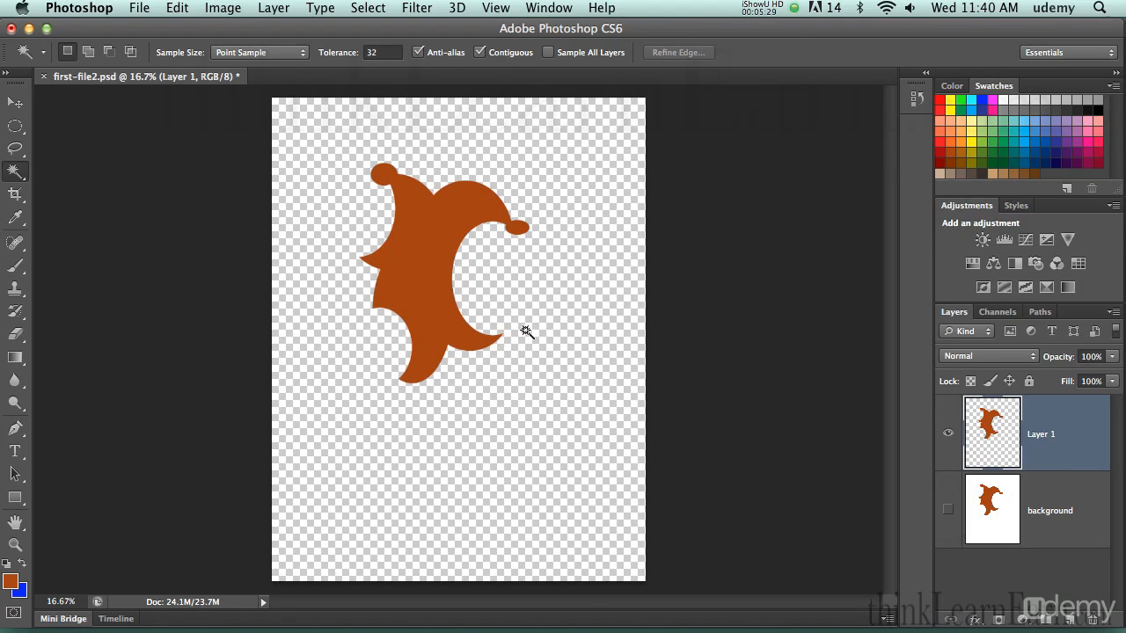
key("super+z")
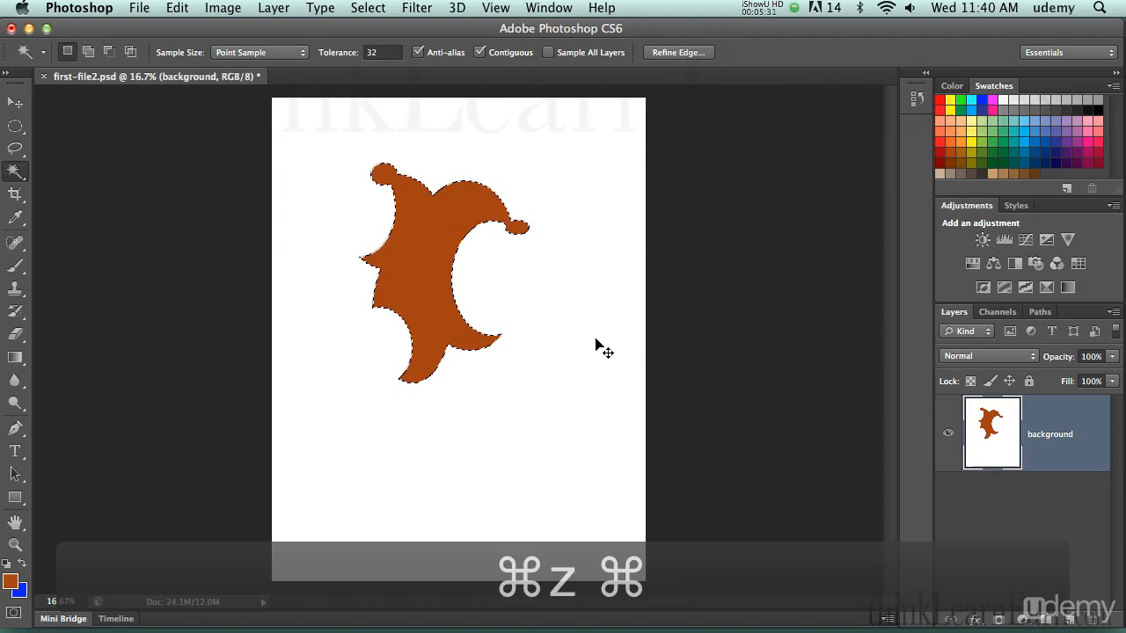
key("super+shift+z")
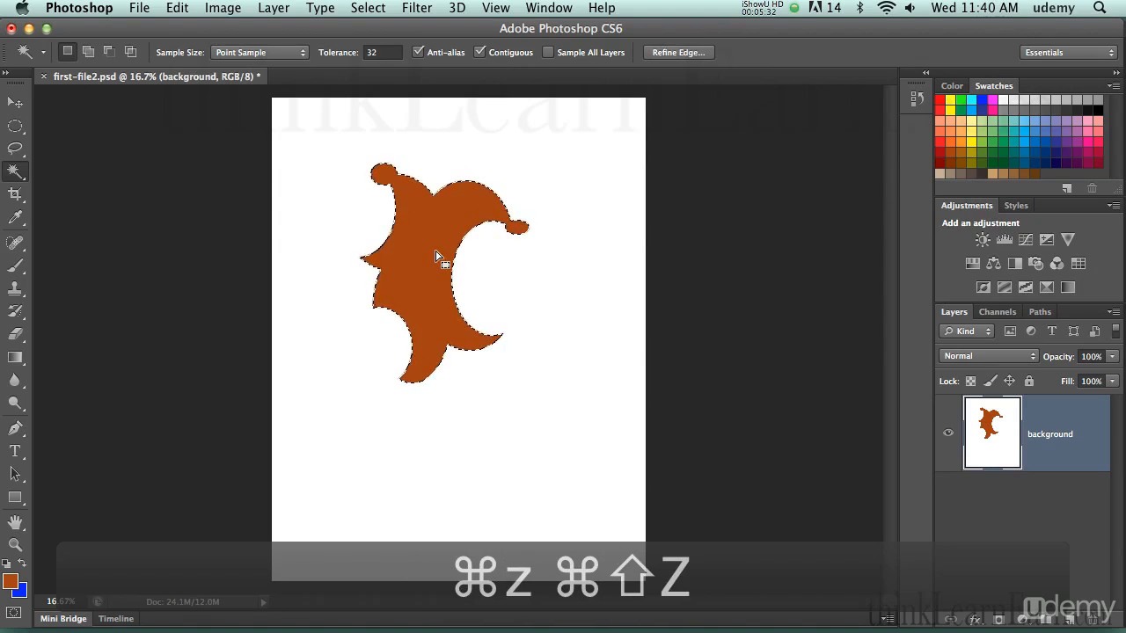
left_click(141, 9)
key("super+z")
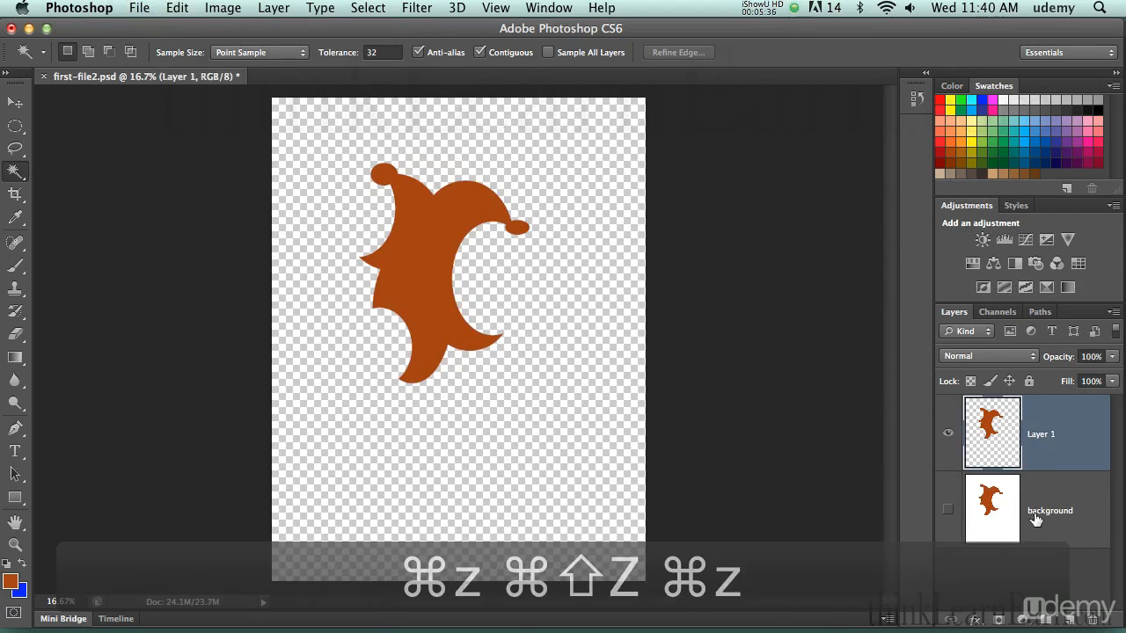
left_click(949, 510)
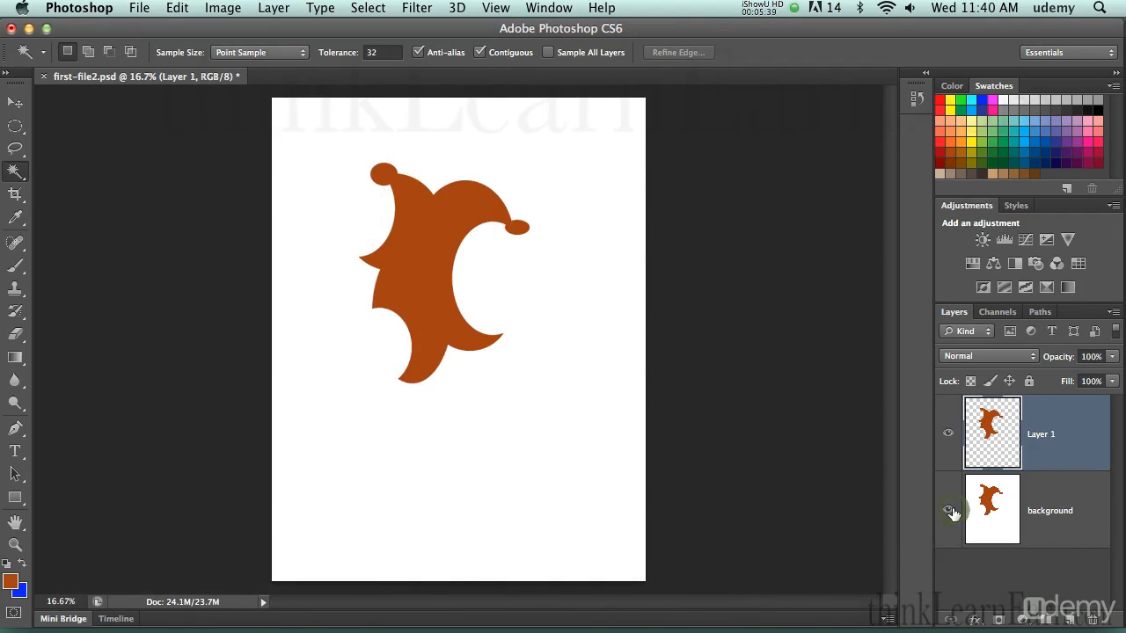
left_click(949, 512)
left_click(949, 511)
Step: Move the orange shape on Layer 1 toward the page's lower right with the Move tool
key("v")
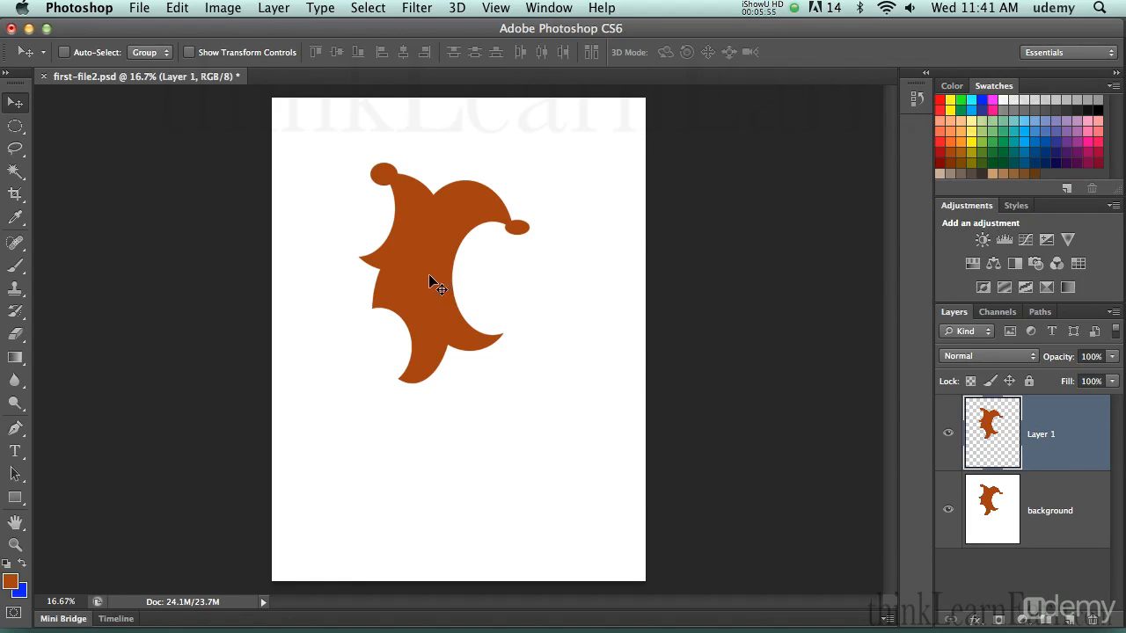
left_click_drag(421, 271, 515, 351)
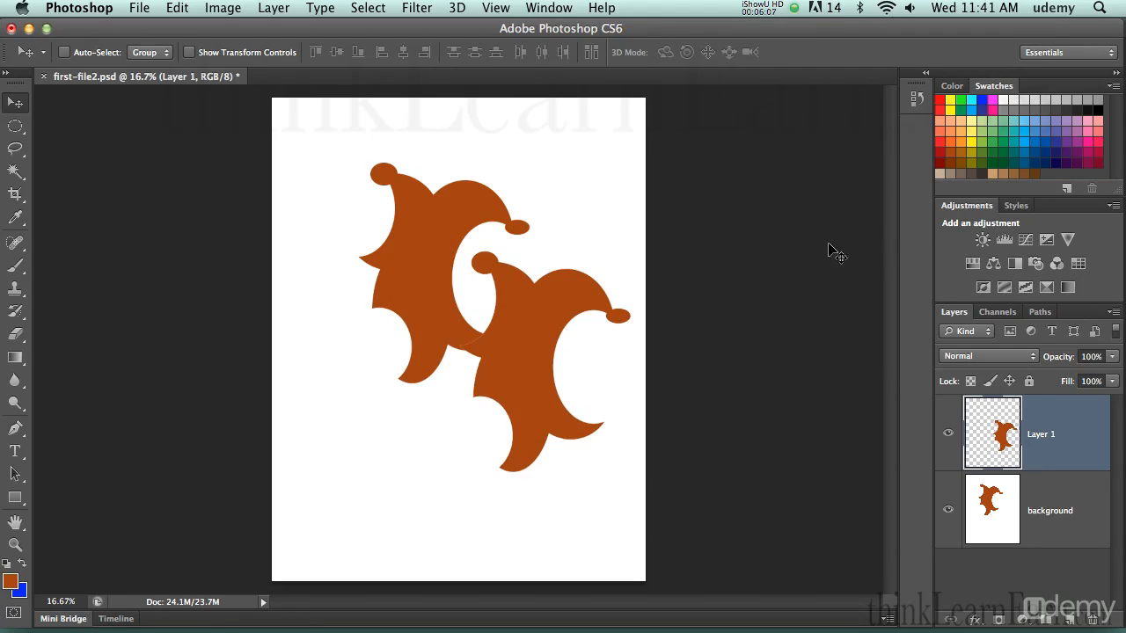
Step: Try filling Layer 1 with a green foreground color without a selection, and undo the fill
left_click(964, 109)
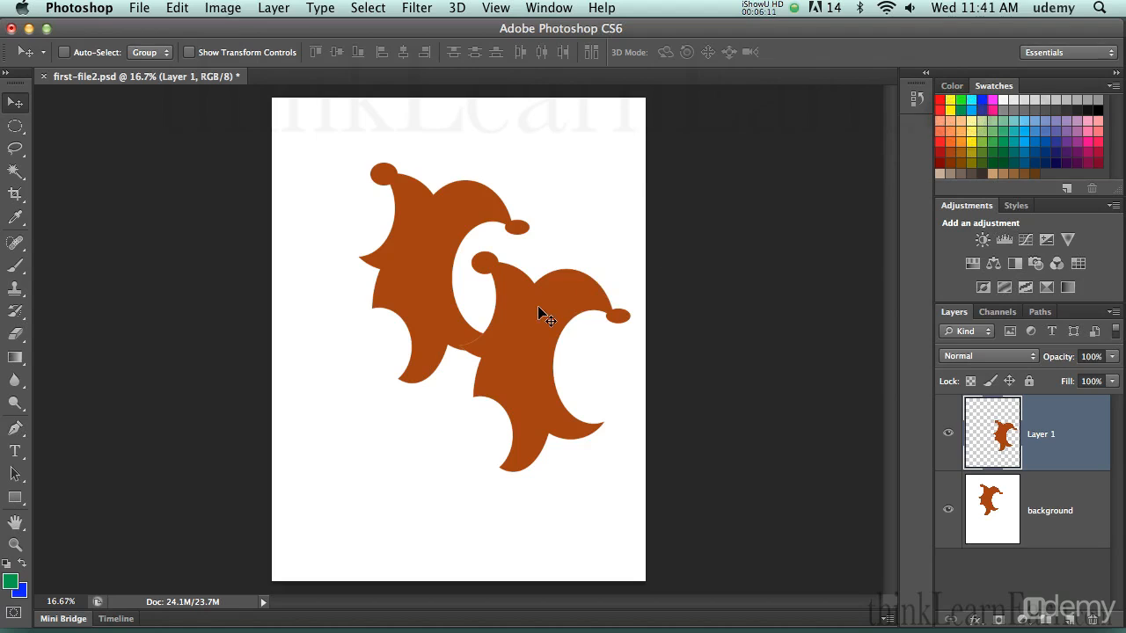
key("alt")
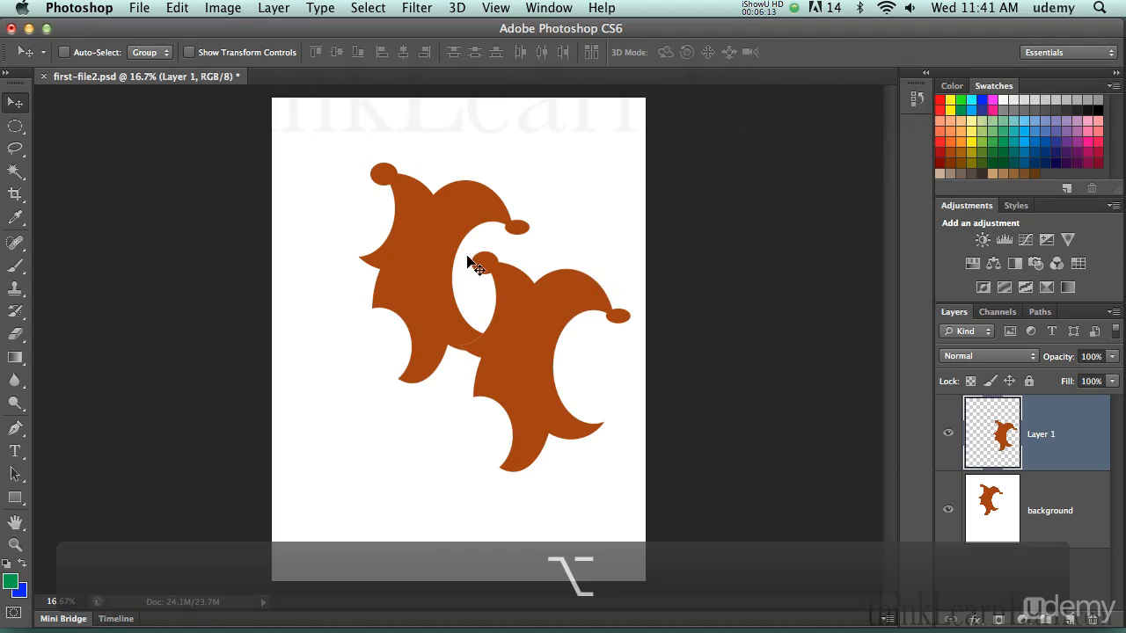
key("alt+BackSpace")
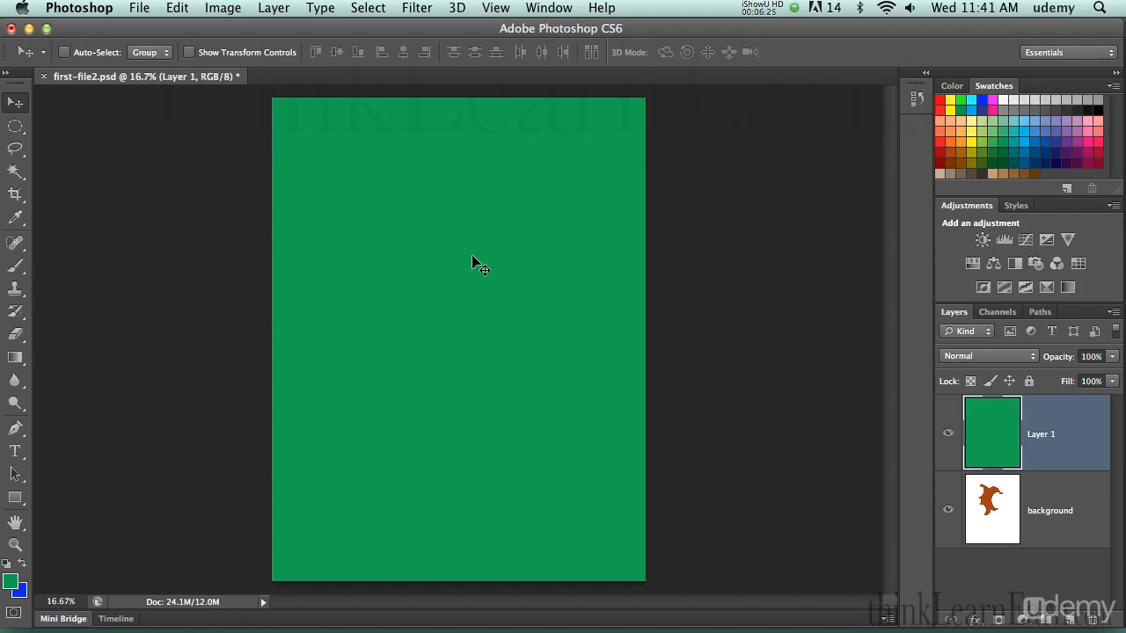
key("super+z")
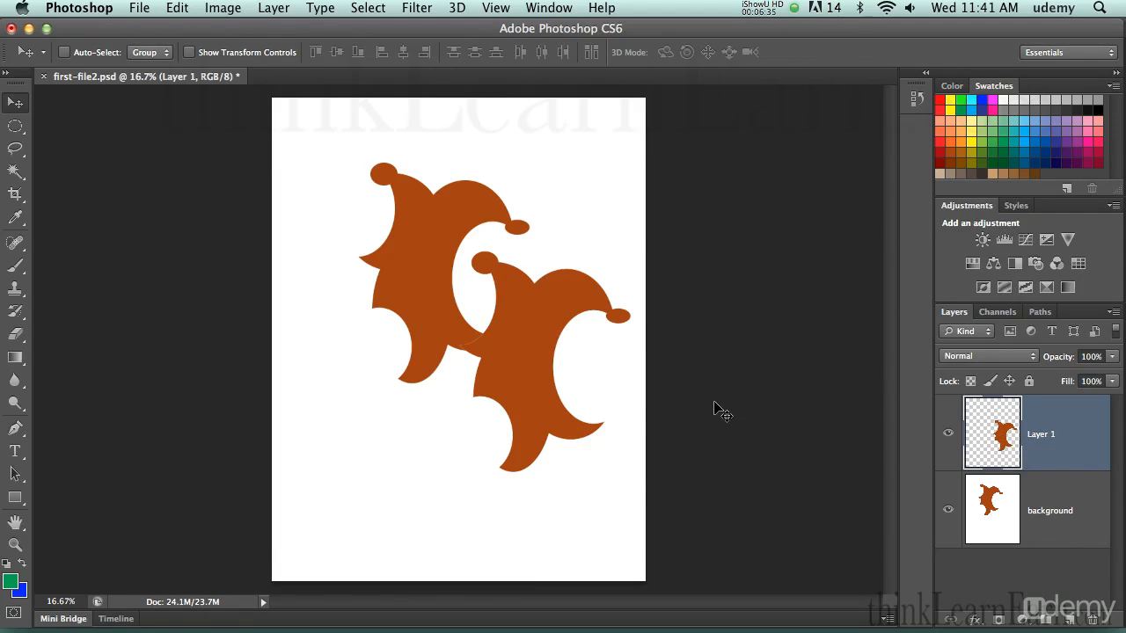
Step: Try filling the Layer 1 shape with green using a Magic Wand selection, undo the fill, and deselect
key("w")
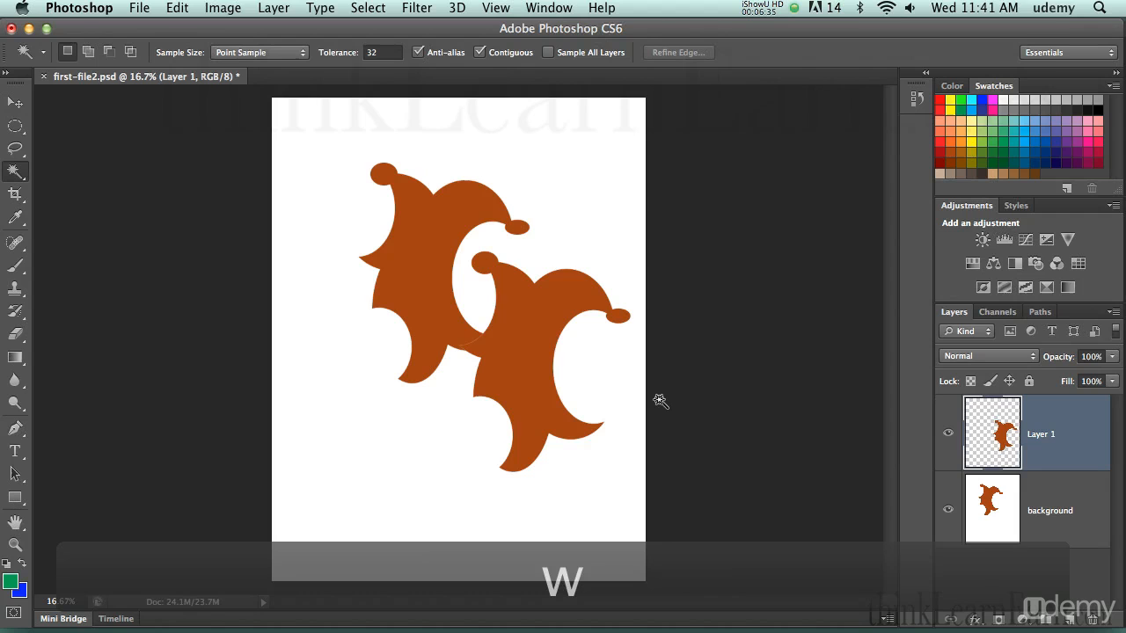
left_click(524, 321)
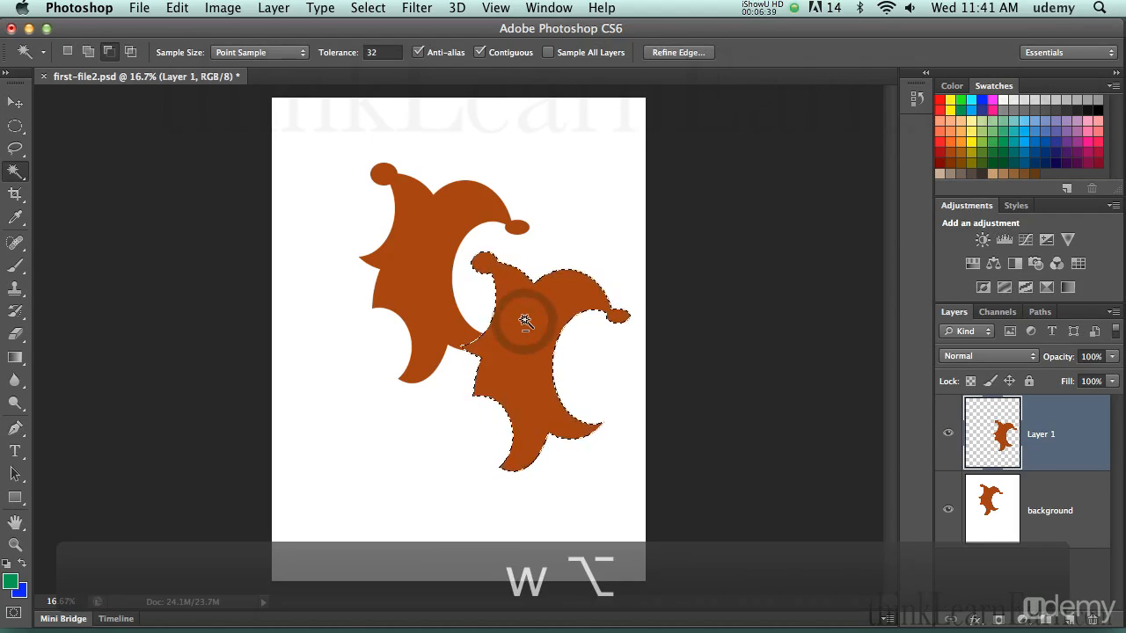
key("alt+BackSpace")
key("super+alt+z")
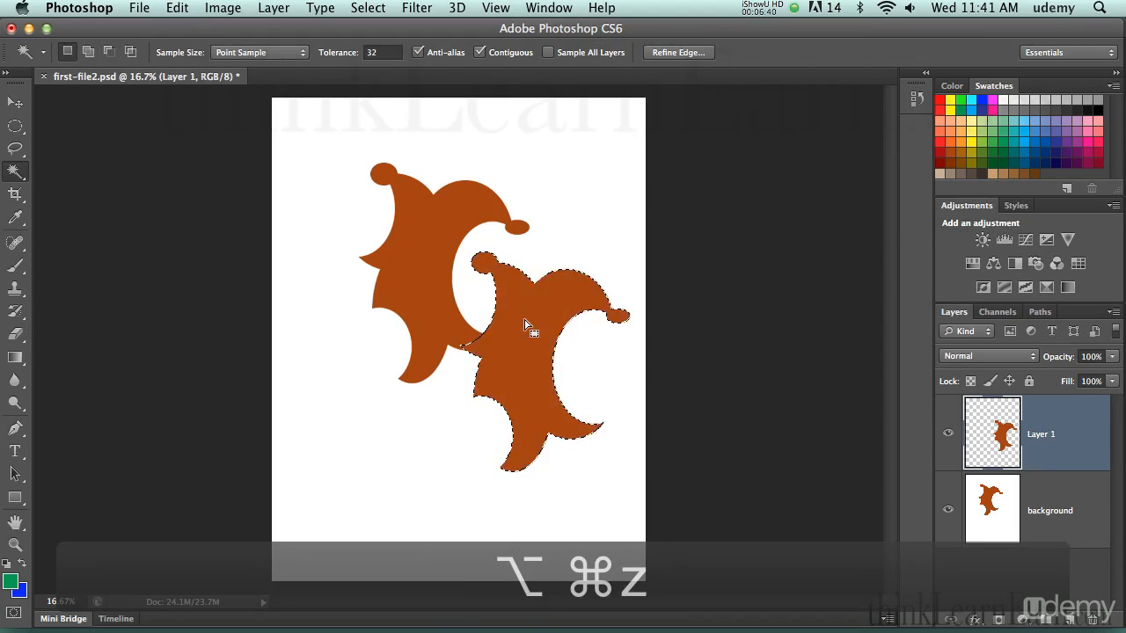
key("super+d")
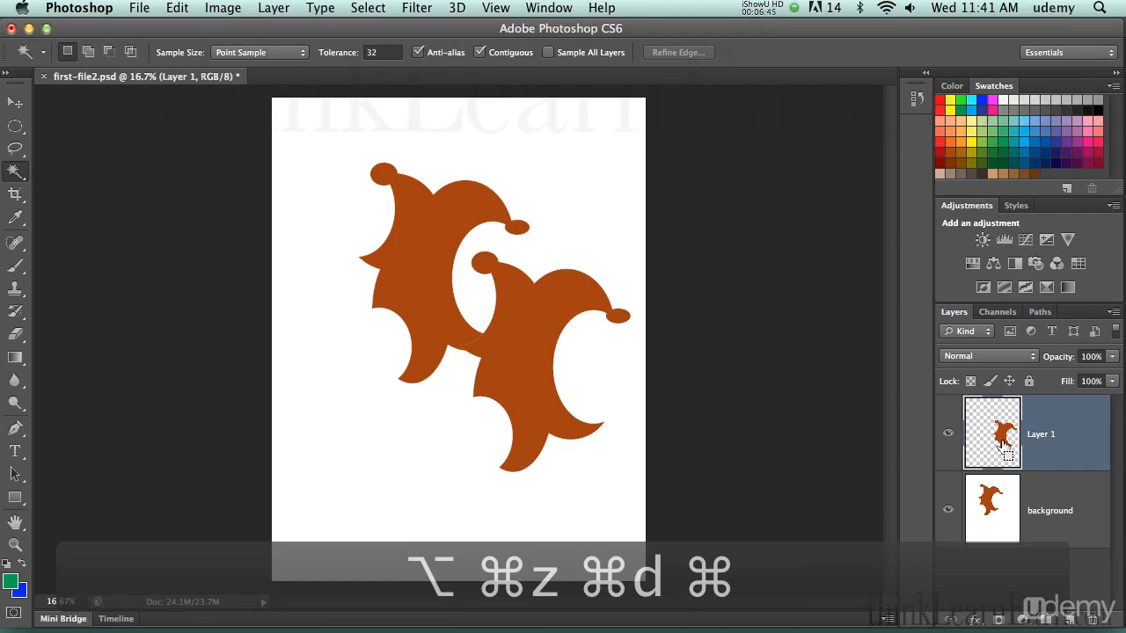
Step: Load the contents of Layer 1 as a selection, deselect, and load the same selection again
left_click(1003, 440, "super")
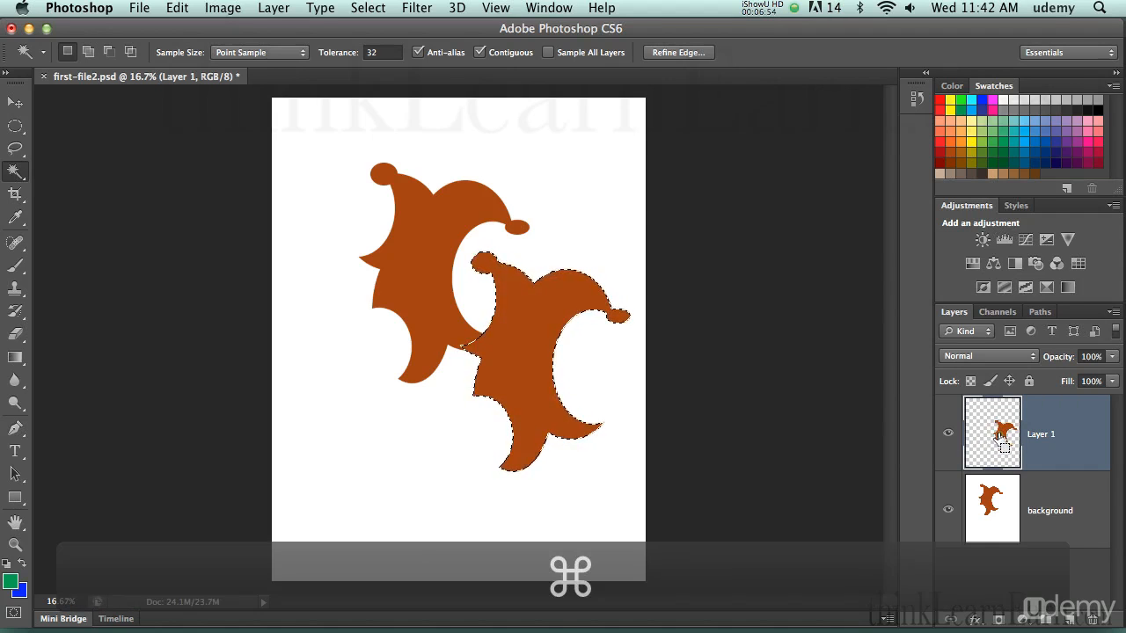
key("super+d")
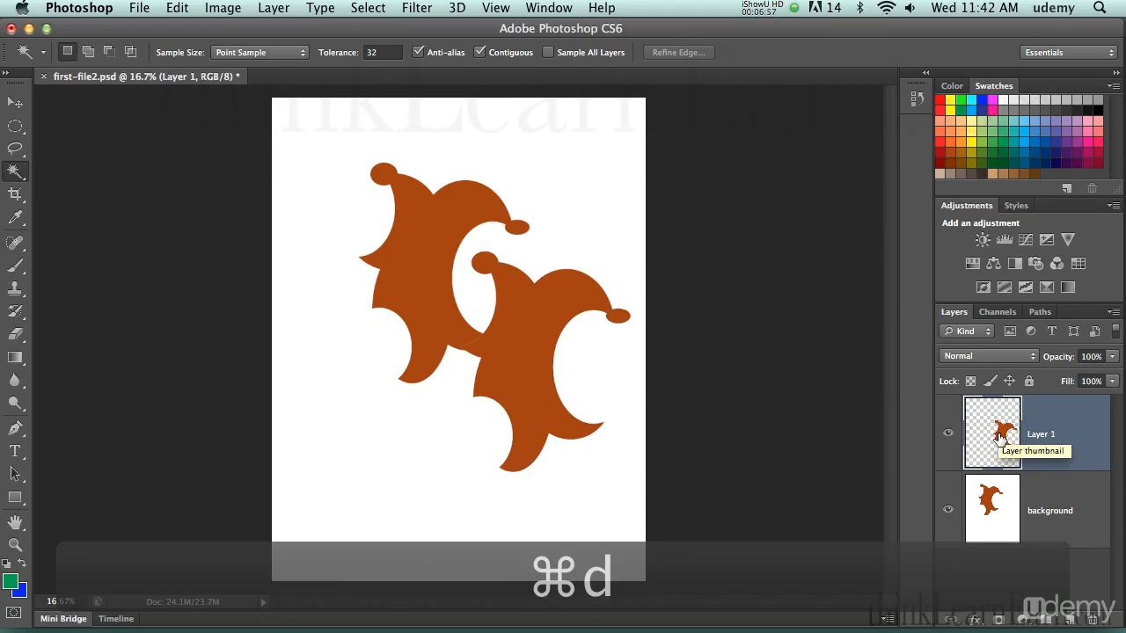
left_click(1001, 436, "super")
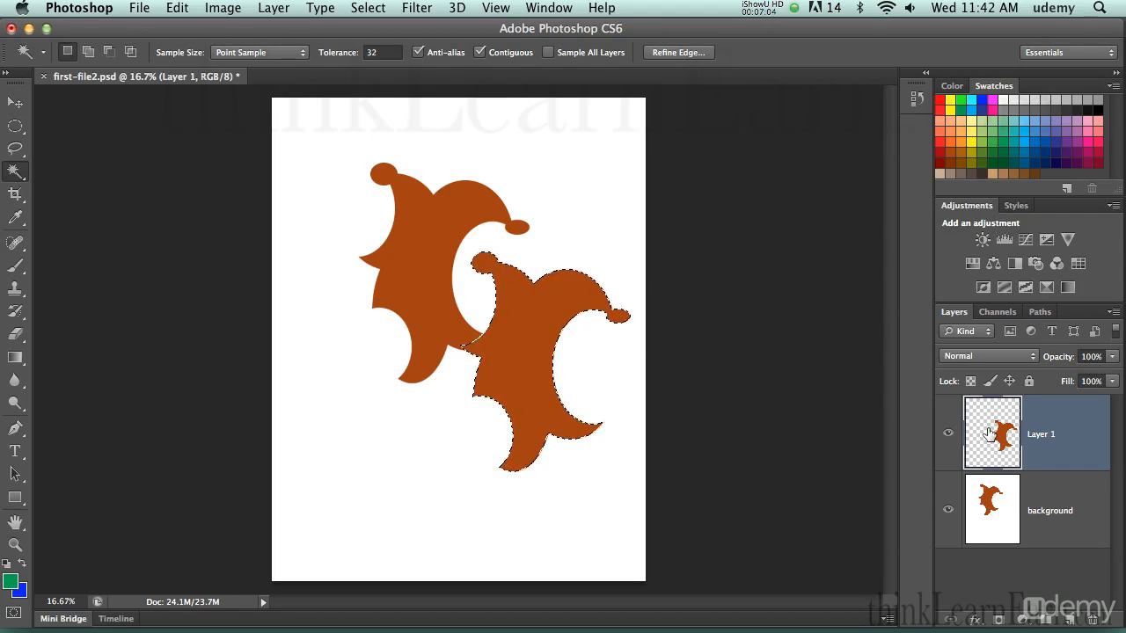
Step: Set the foreground color to dark blue and fill the selected shape on Layer 1 with it
left_click(1040, 151)
key("alt")
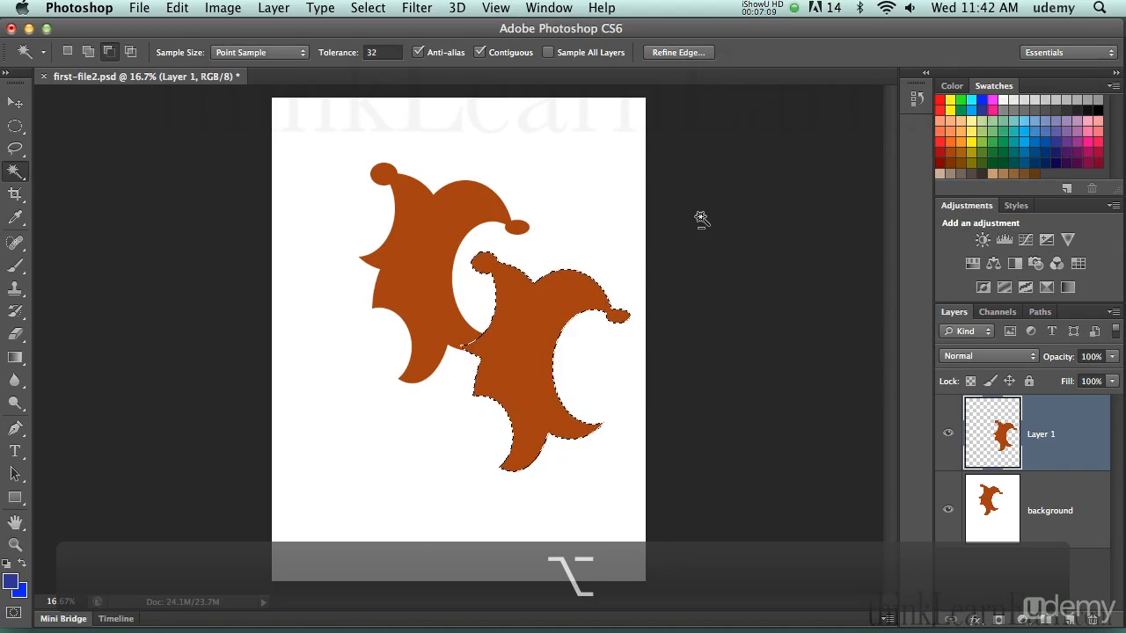
key("alt+BackSpace")
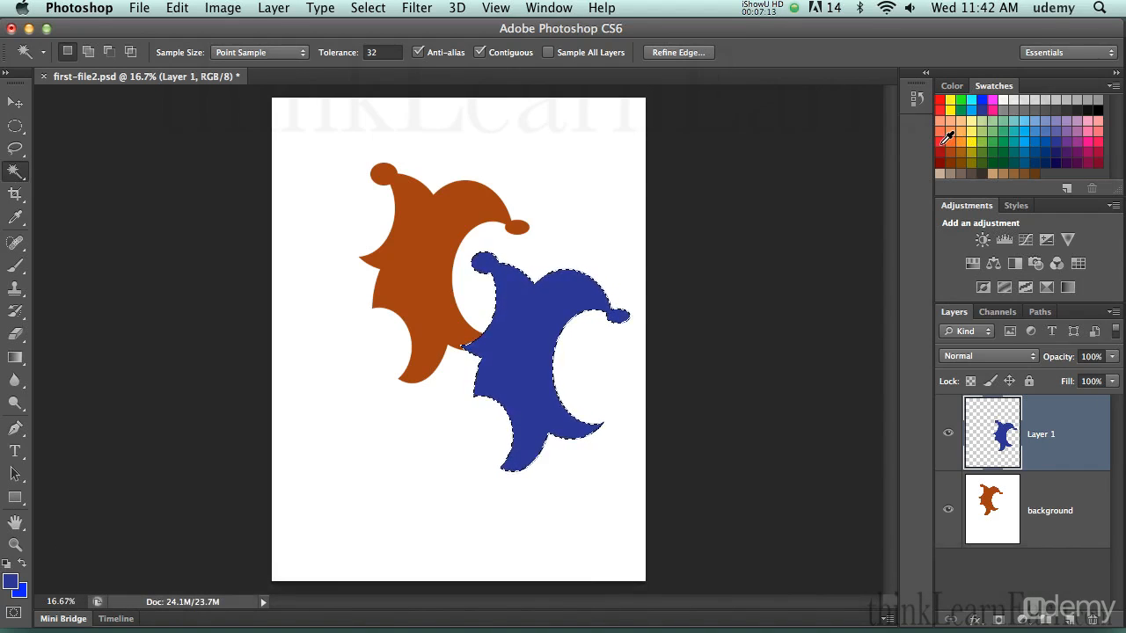
Step: Set the background color to the Pure Red swatch and fill the selected shape on Layer 1 with it
key("super")
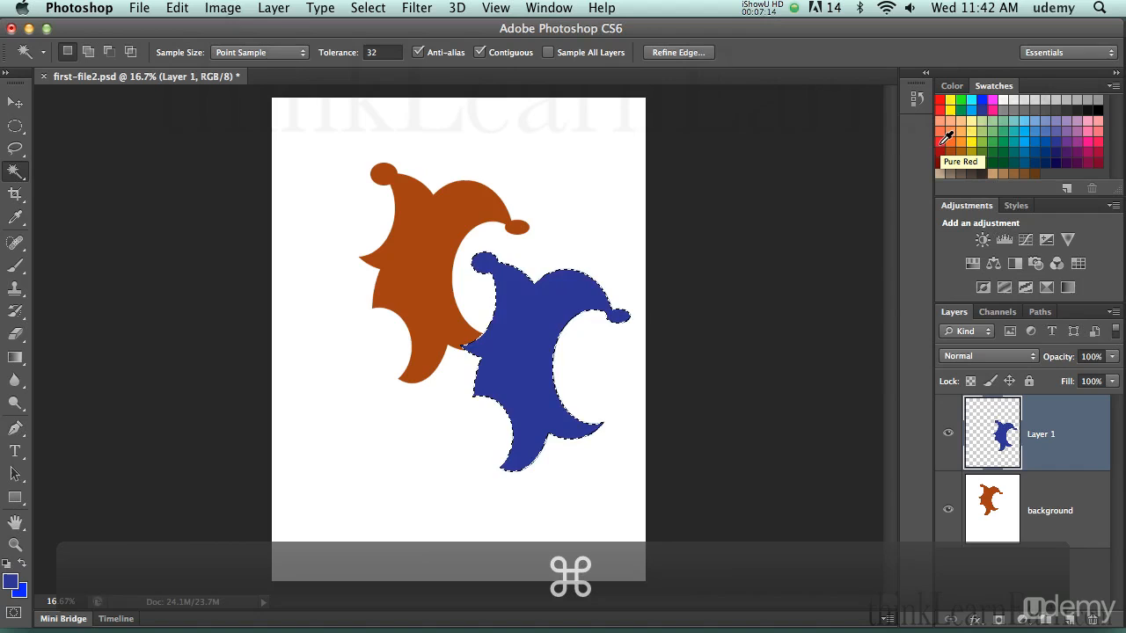
left_click(946, 137, "super")
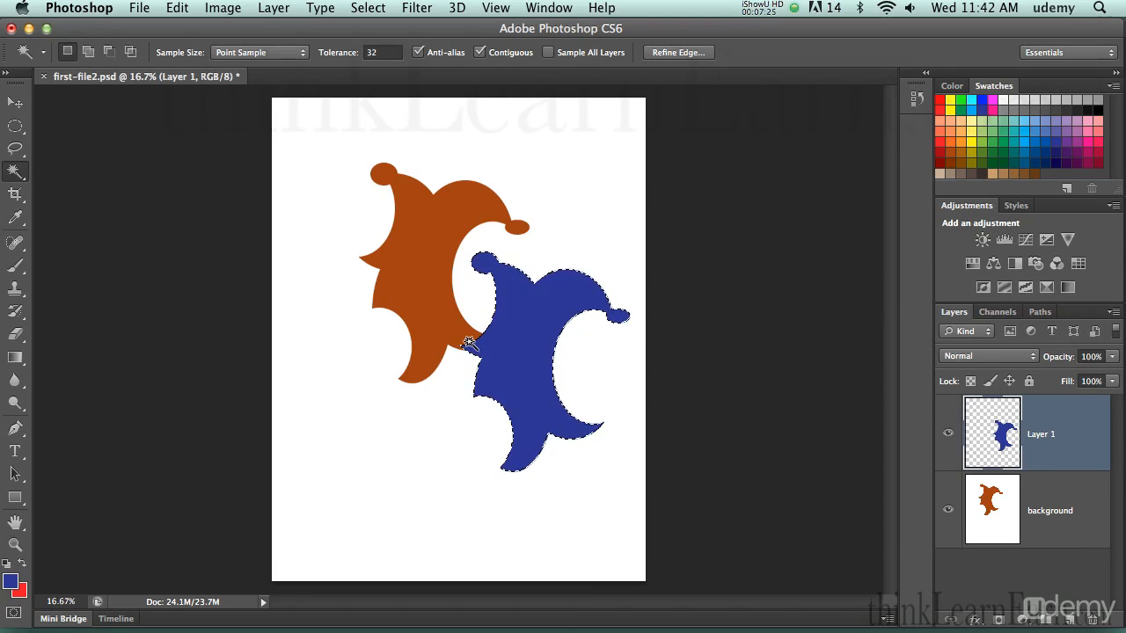
key("super")
key("super+BackSpace")
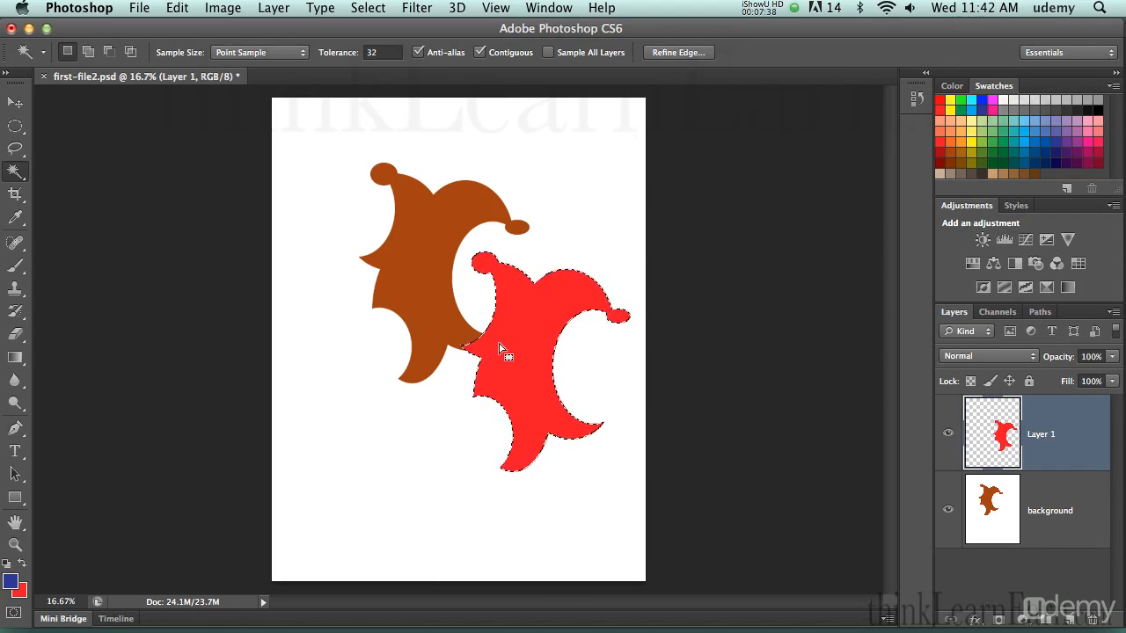
Step: Fill the selected shape with the blue foreground color, and refill it with the red background color
key("alt")
key("alt+BackSpace")
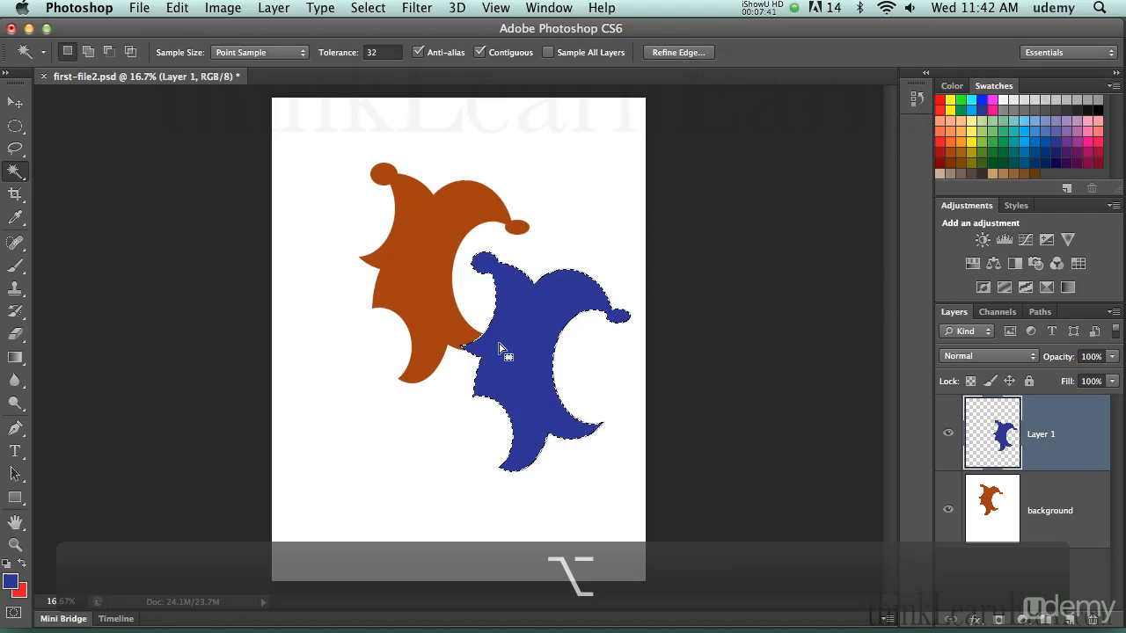
key("super")
key("super+BackSpace")
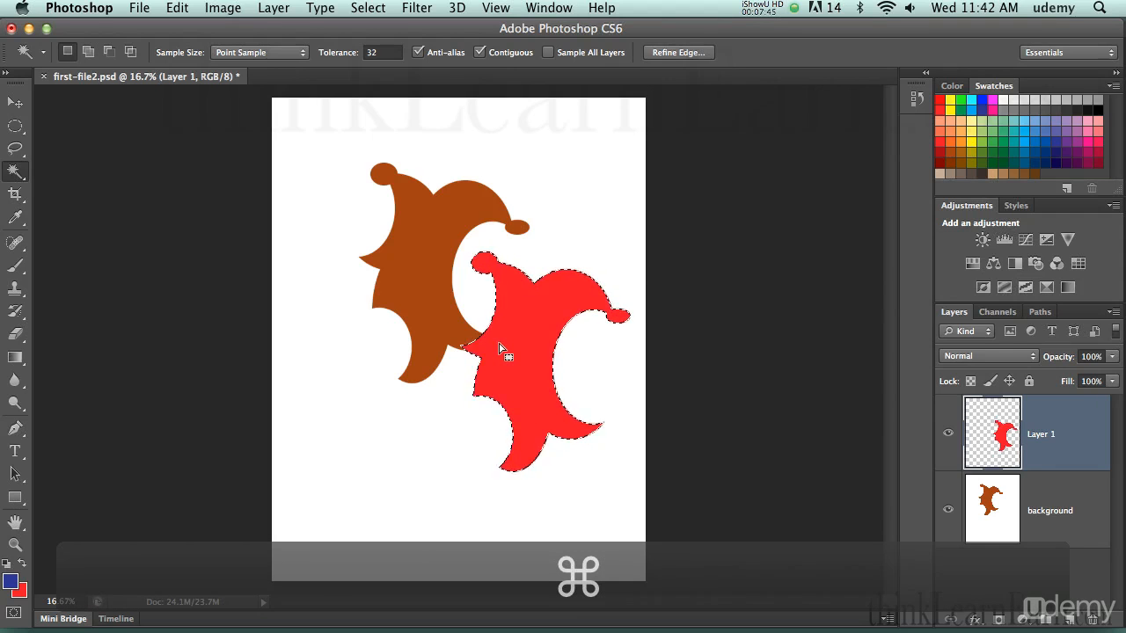
key("shift")
key("shift+BackSpace")
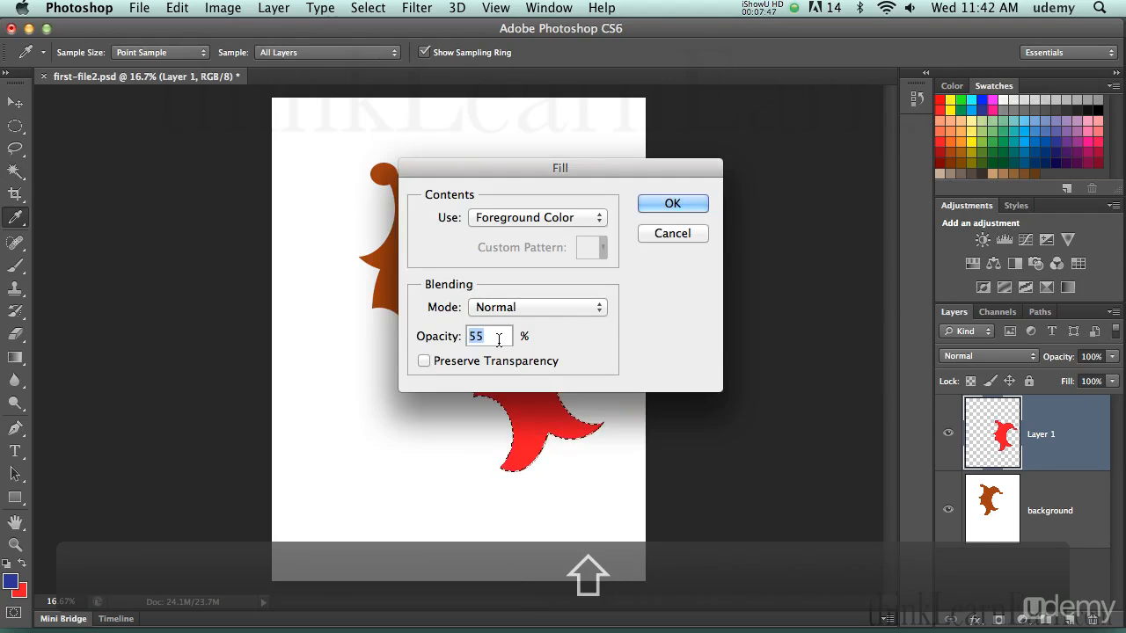
left_click(676, 234)
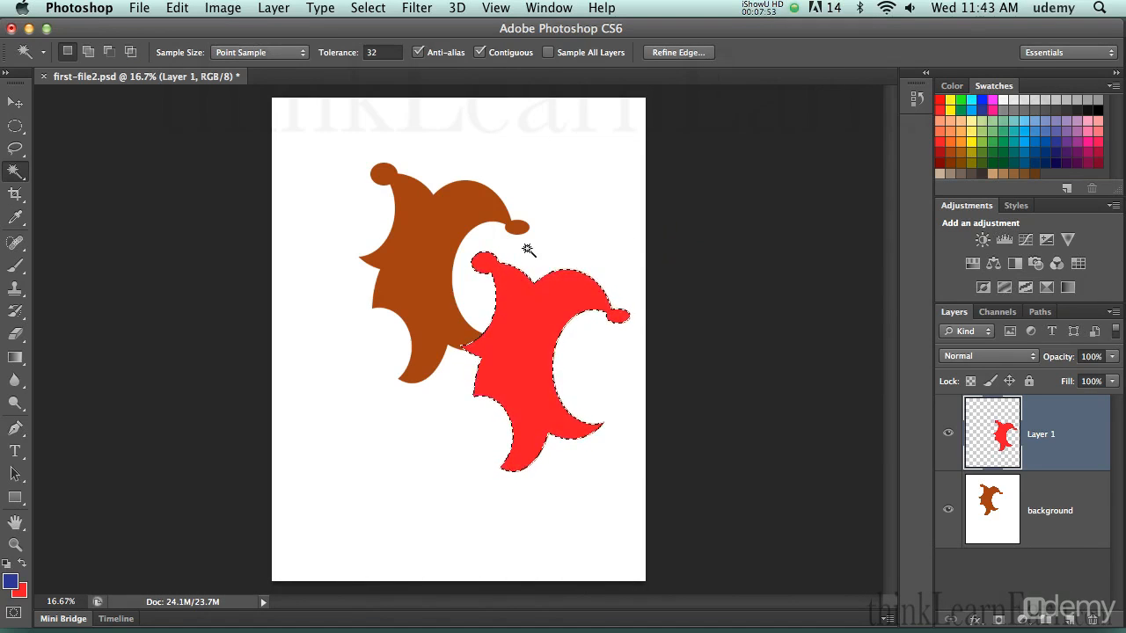
Step: Delete the selected red shape from Layer 1, and hide and show the background layer again to check the emptied area
key("BackSpace")
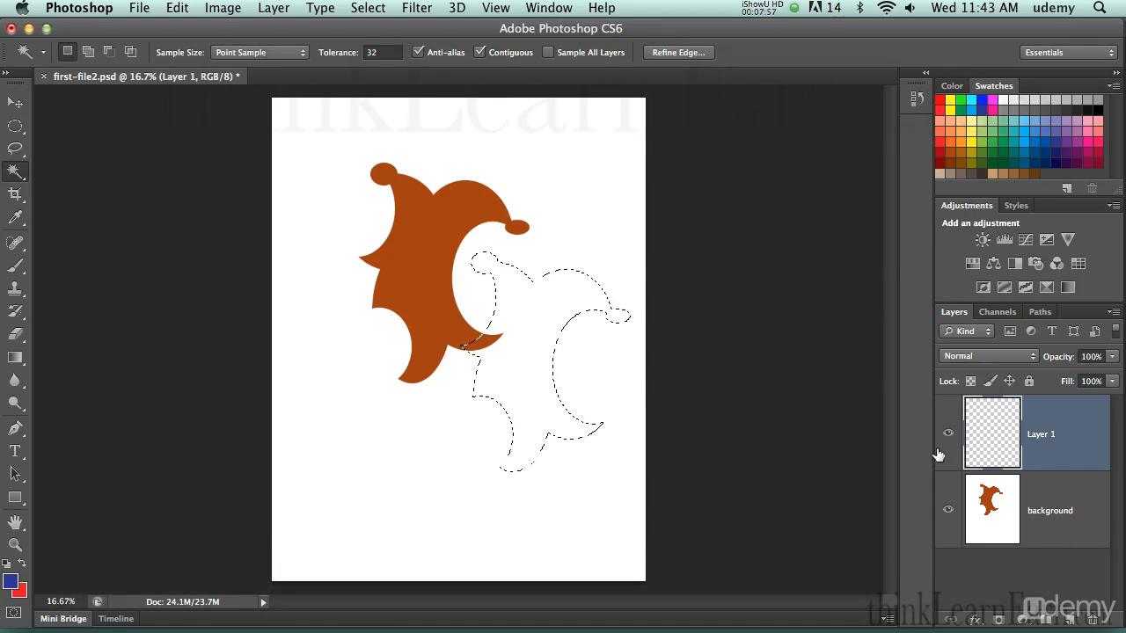
left_click(948, 512)
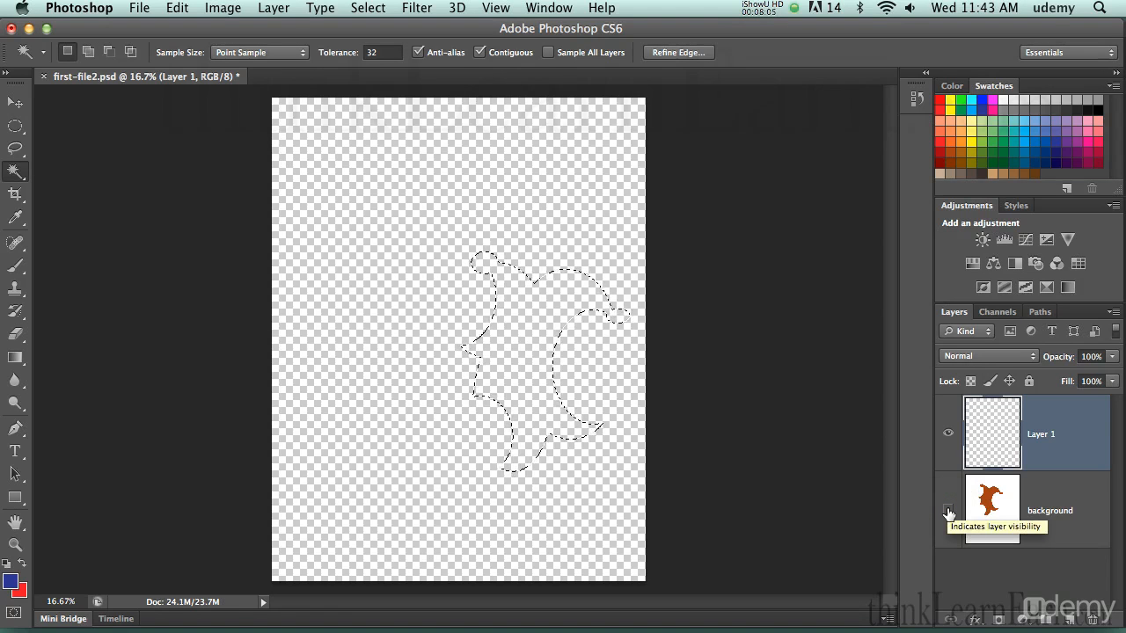
left_click(949, 512)
Step: With Layer 1 hidden, move the selection outline over the orange shape on the background layer and delete the area inside it
left_click(948, 433)
left_click(995, 520)
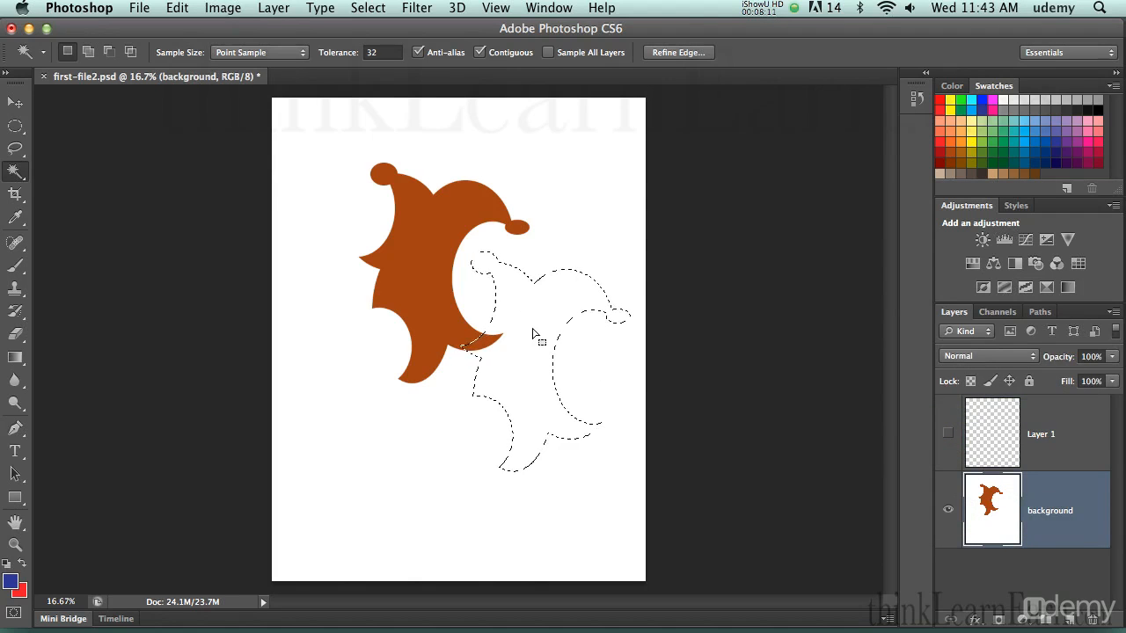
left_click_drag(534, 331, 468, 261)
key("Delete")
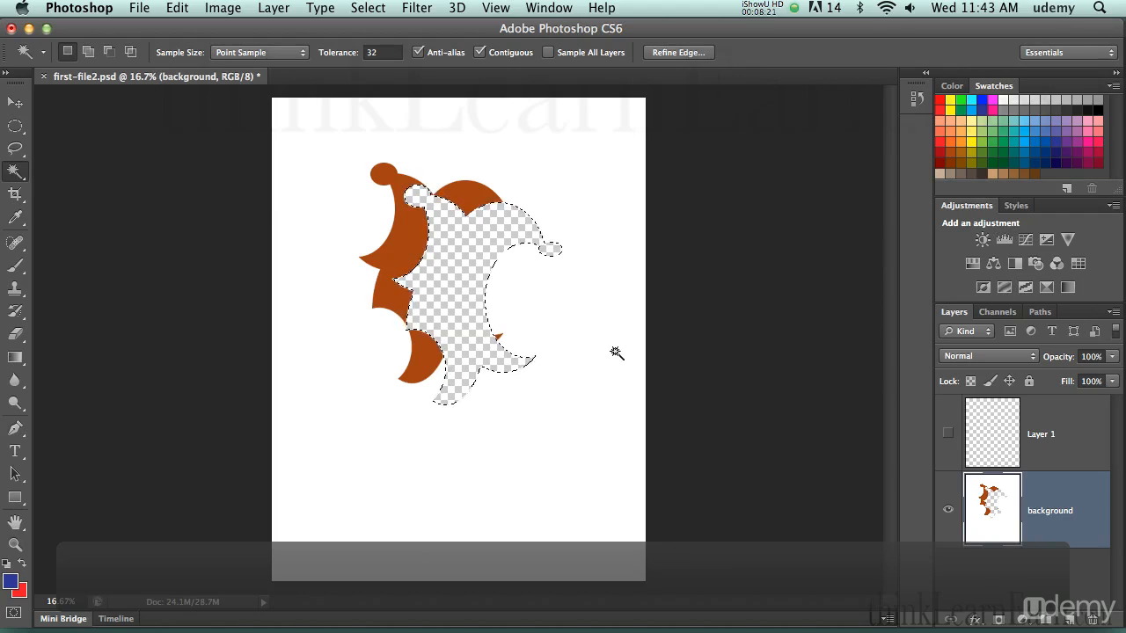
Step: Undo the deletion on the background layer and revert the document to its last saved version
key("super")
key("super+z")
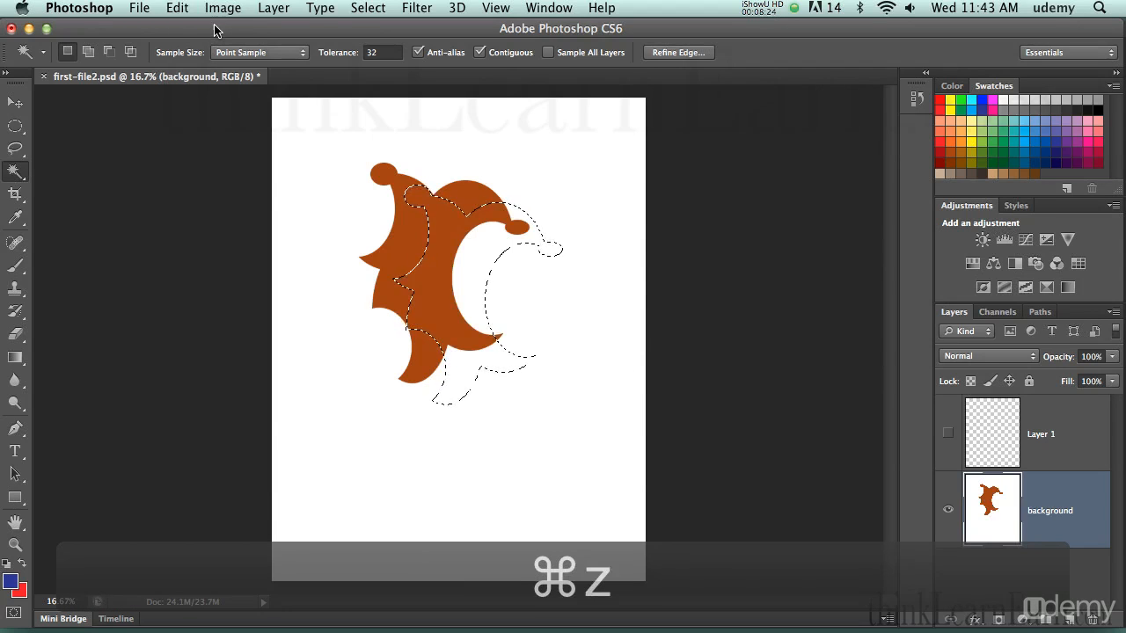
left_click(139, 8)
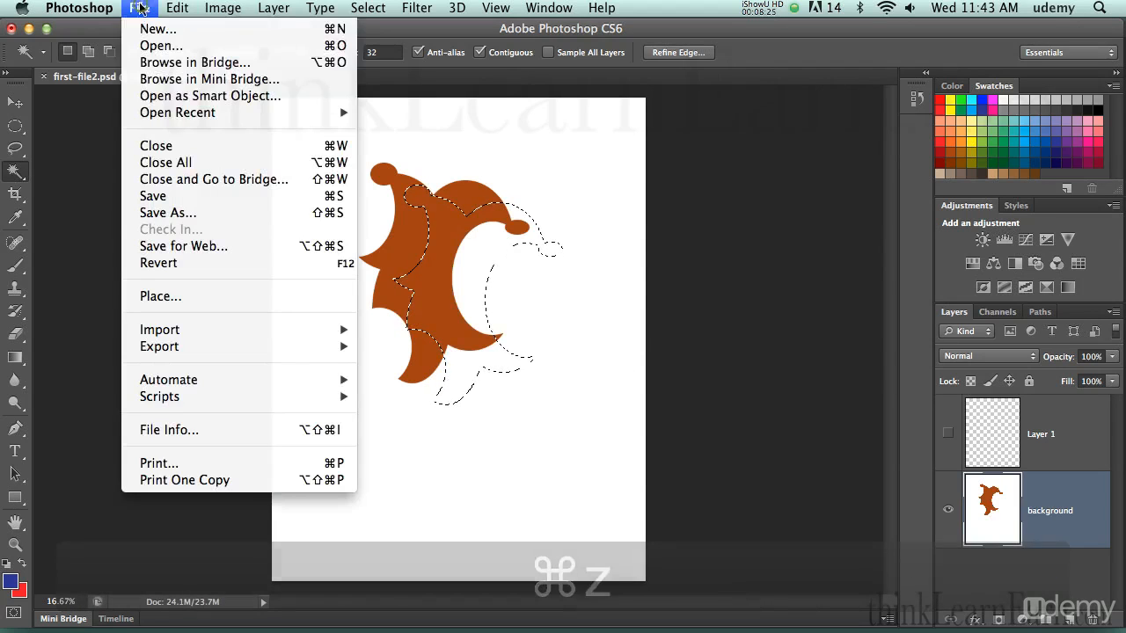
left_click(184, 264)
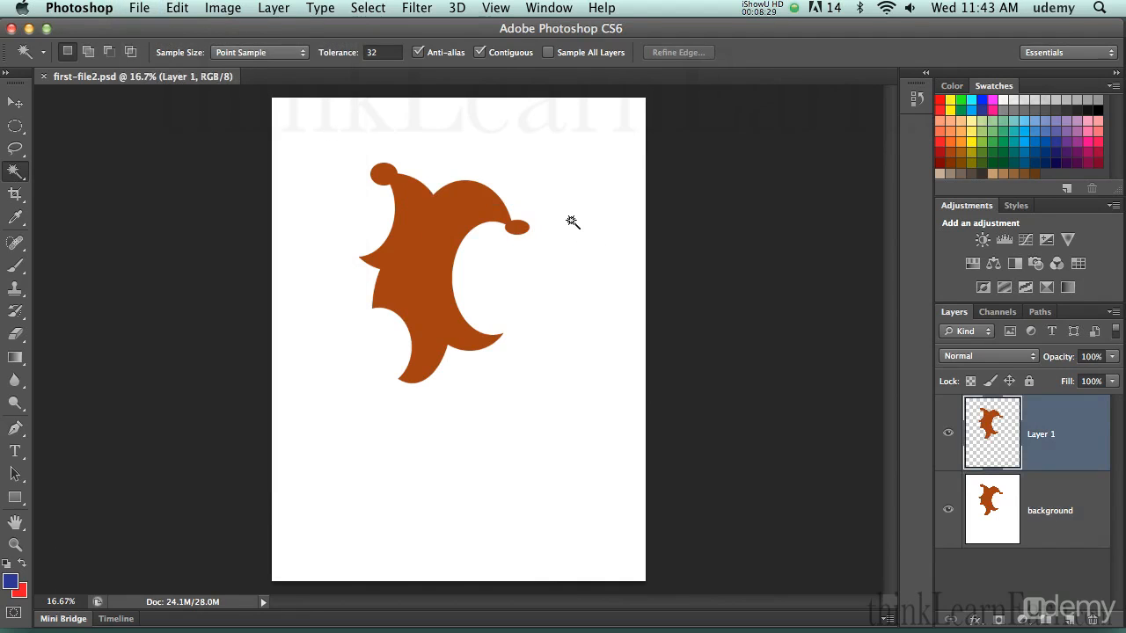